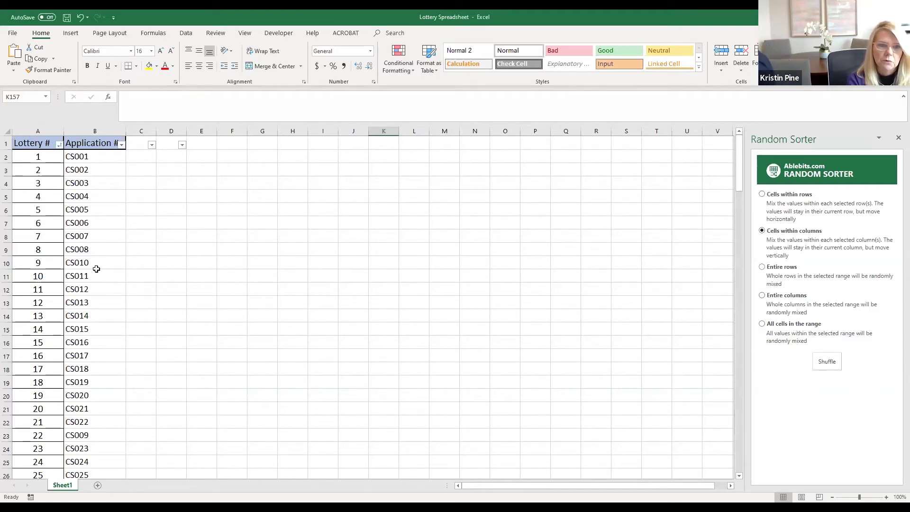
Randomly shuffle the application numbers in B2:B146 with Random Sorter set to Cells within columns, accepting the formula overwrite
left_click_drag(89, 158, 107, 415)
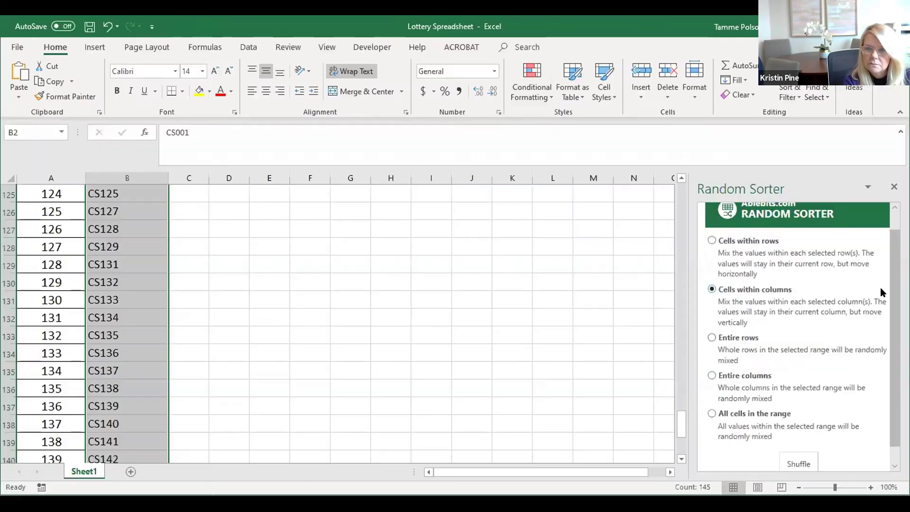
scroll(827, 332, "down", 1)
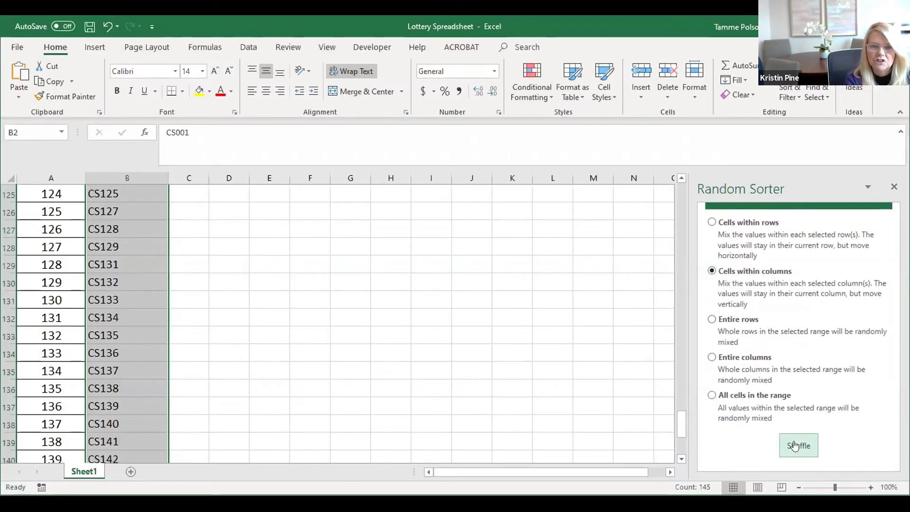
left_click(795, 445)
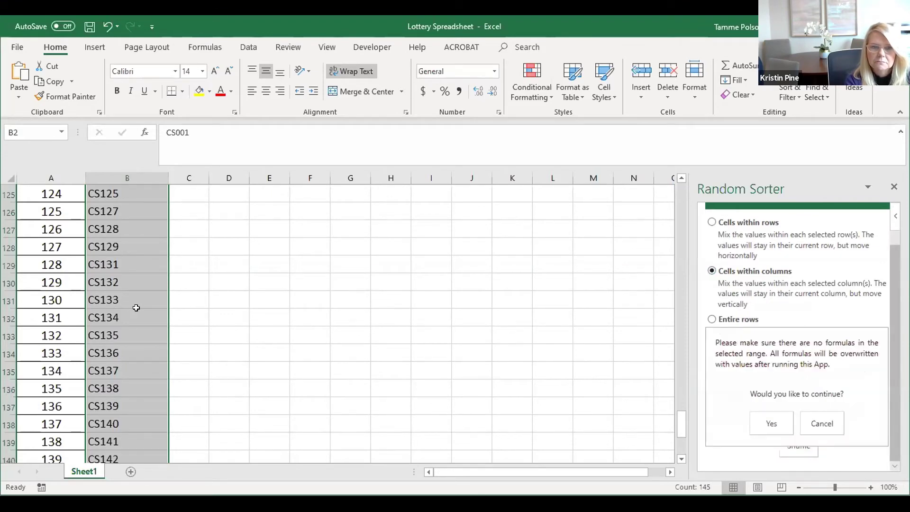
scroll(136, 308, "up", 20)
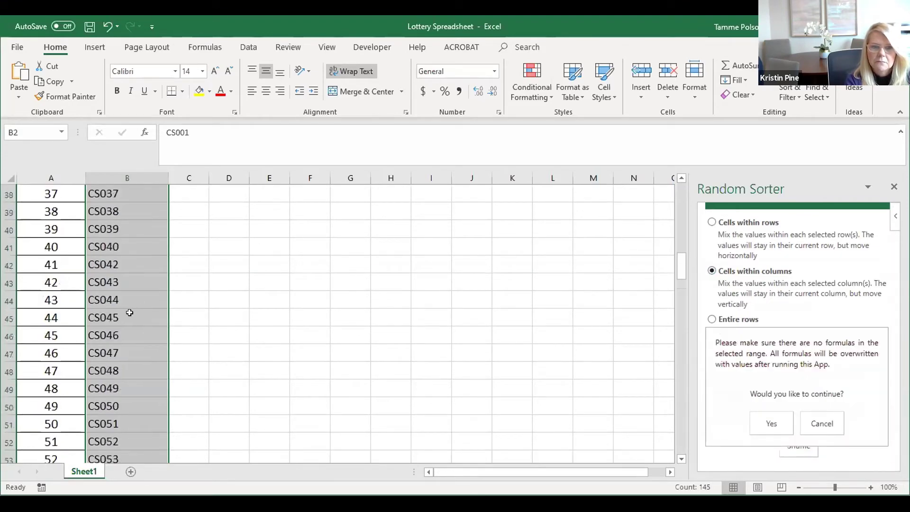
scroll(129, 313, "up", 2)
left_click(772, 423)
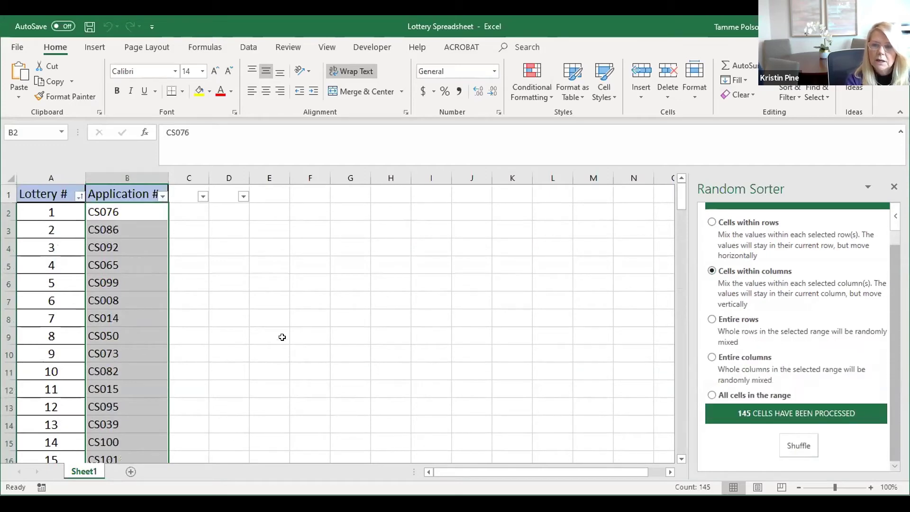
Save the shuffled workbook as a new Excel workbook named Lottery Spreadsheet Coolidge in the Coolidge at Sudbury II folder
left_click(17, 47)
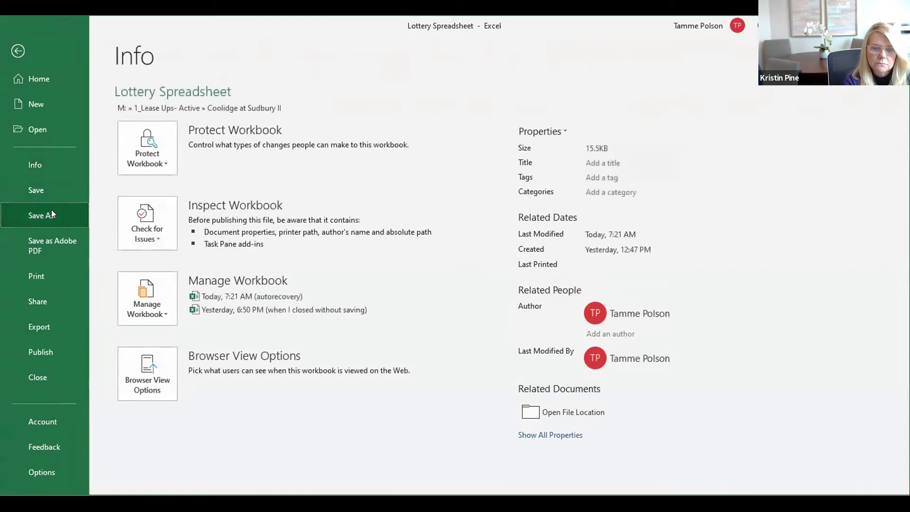
left_click(51, 211)
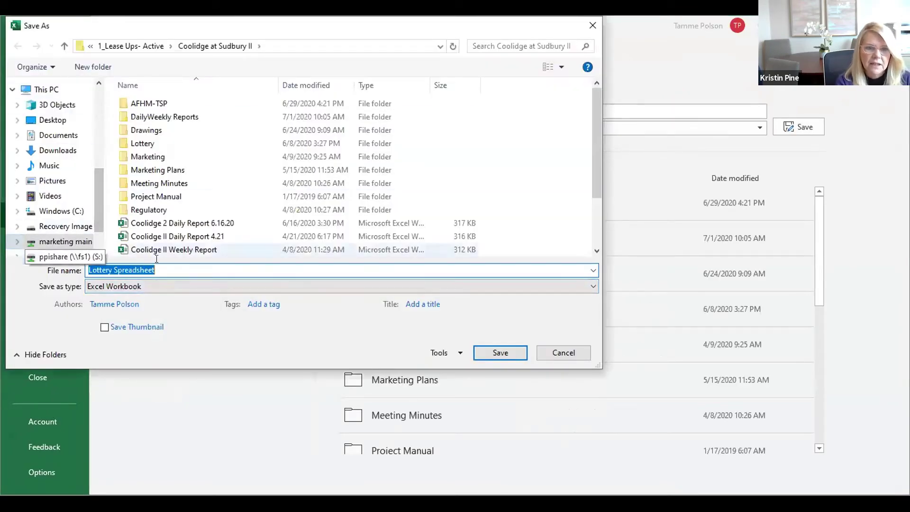
left_click(158, 269)
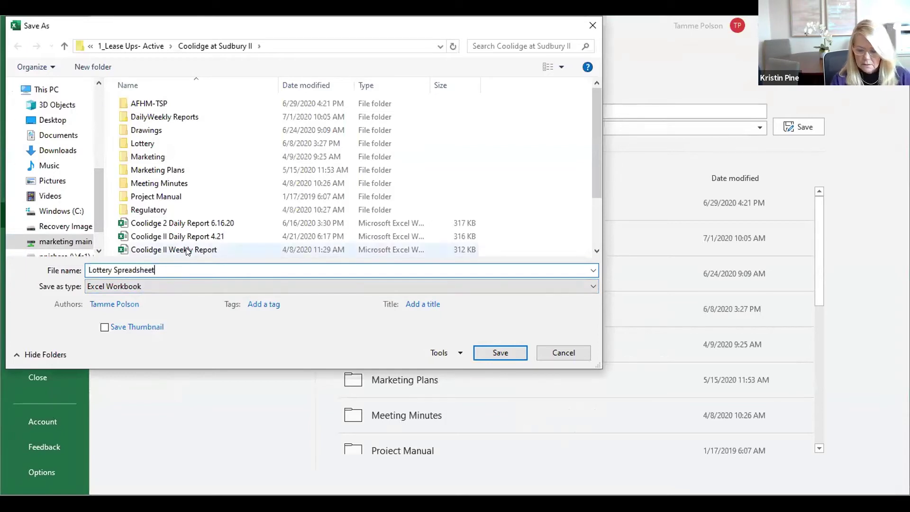
type("Coolidge")
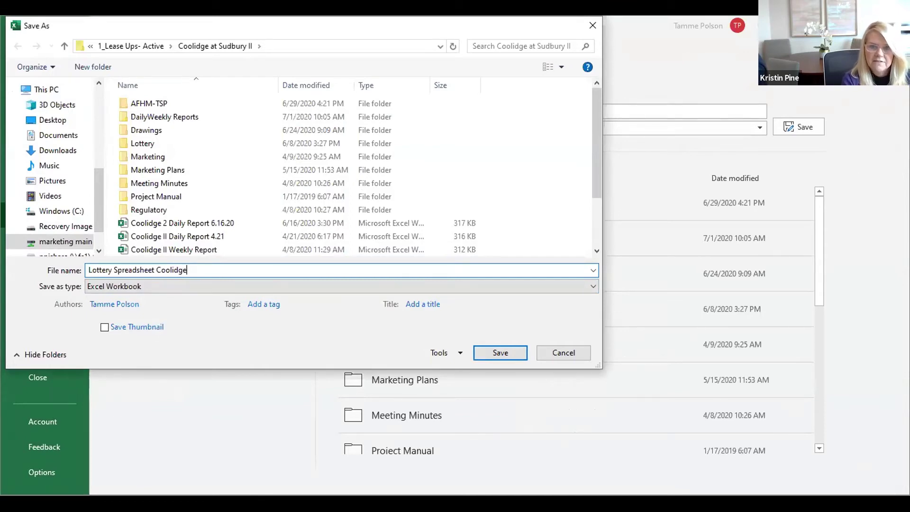
key("Return")
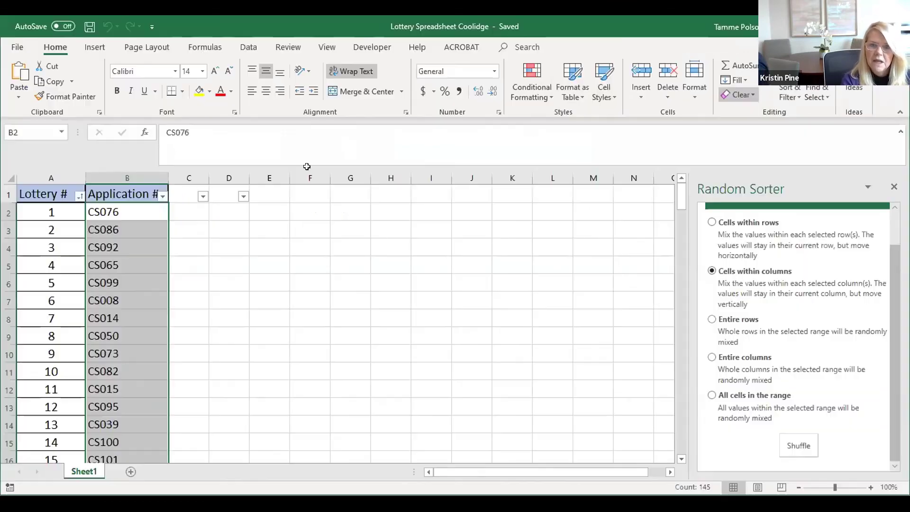
Sort the list by Application # from A to Z, and highlight the Lottery # and Application # columns in turn
left_click(160, 195)
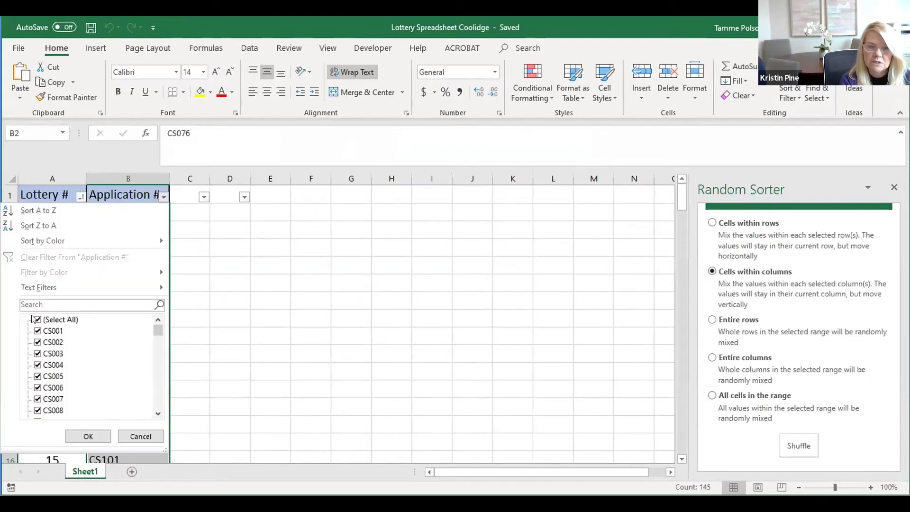
left_click(43, 210)
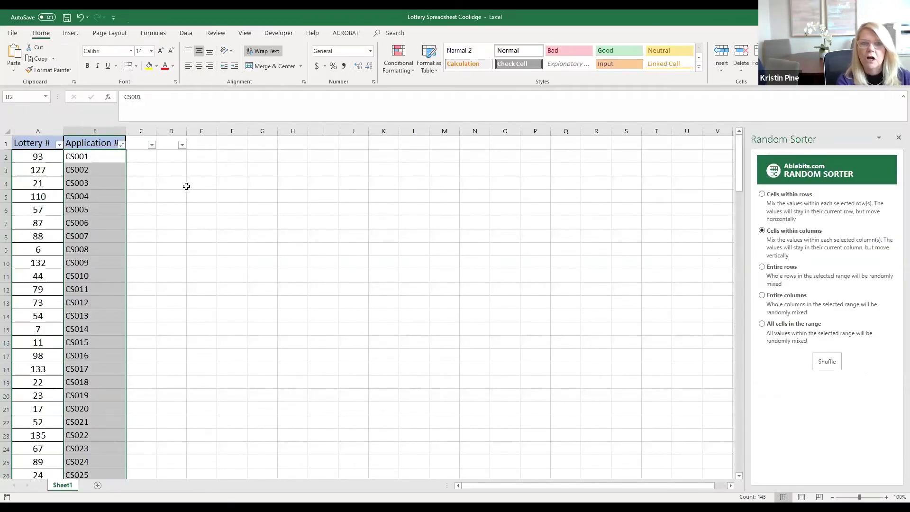
left_click(31, 130)
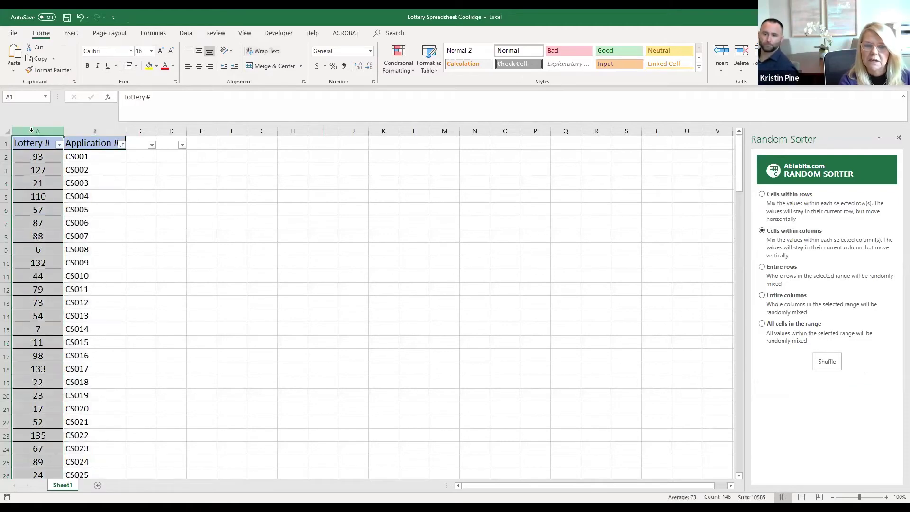
left_click(89, 131)
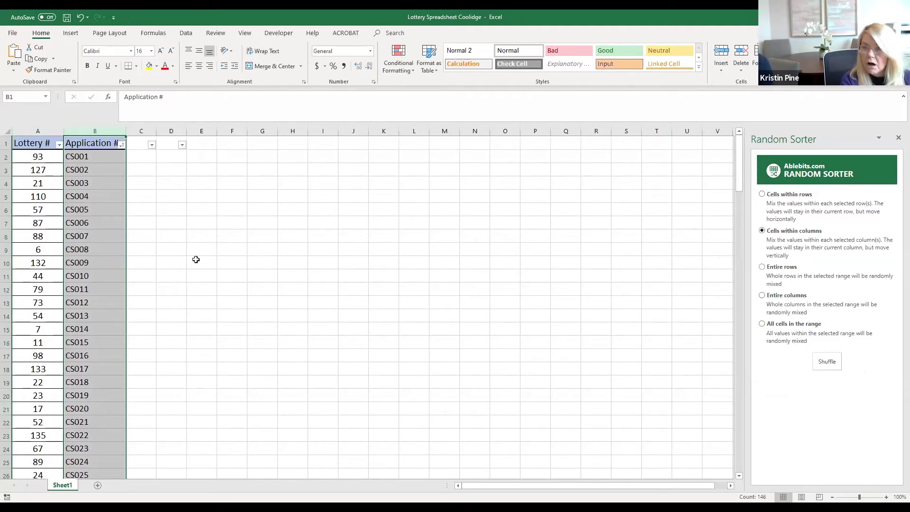
Examine the lottery number assigned to each application through the end of the sorted list
scroll(196, 278, "down", 3)
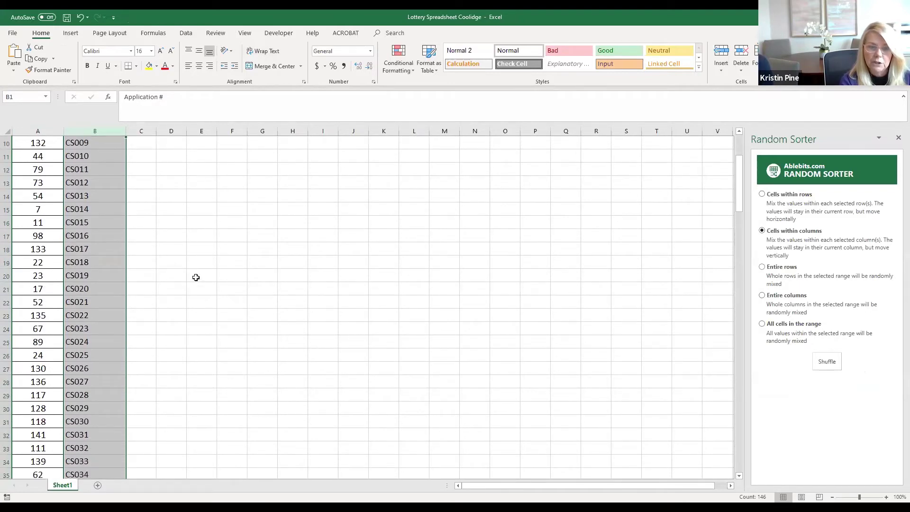
scroll(196, 277, "down", 3)
scroll(195, 277, "down", 1)
scroll(196, 277, "down", 1)
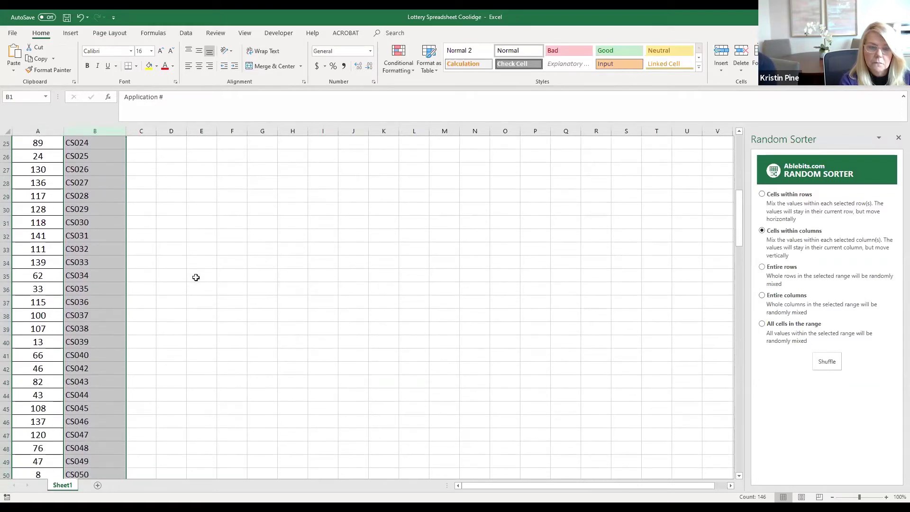
scroll(196, 277, "down", 1)
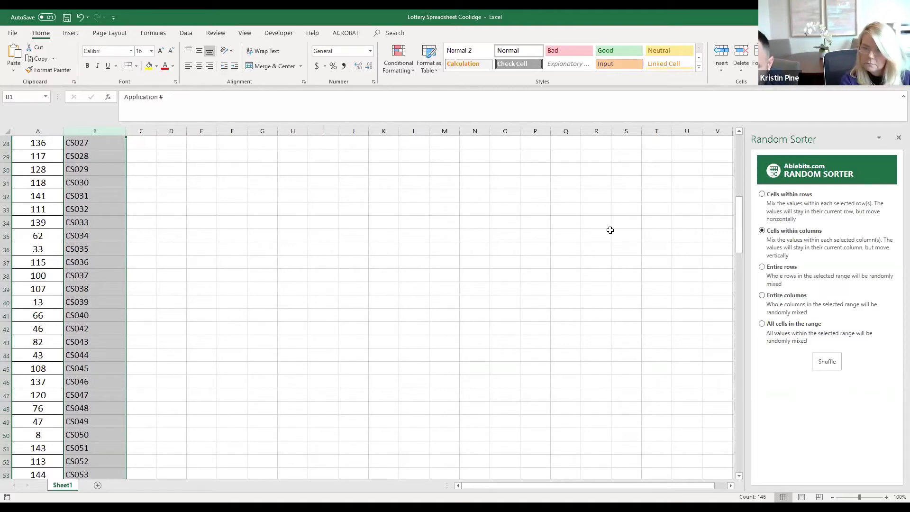
left_click(886, 497)
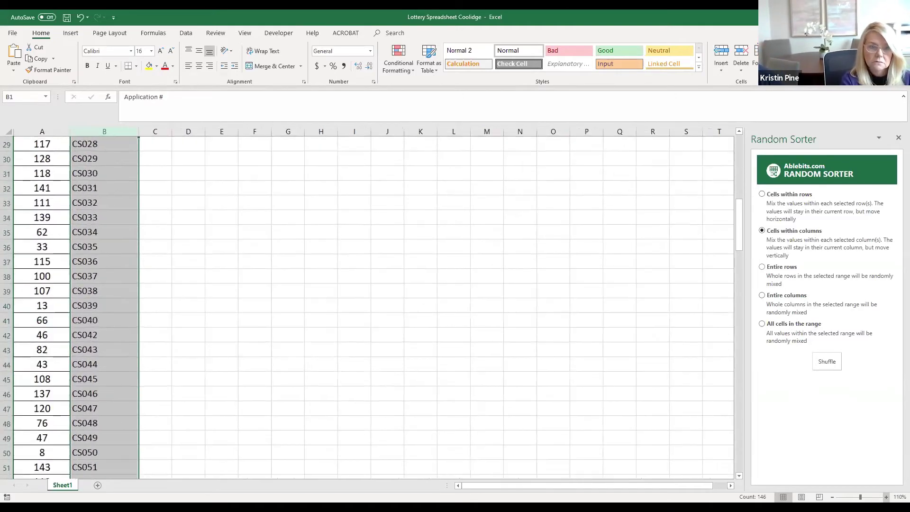
left_click(886, 497)
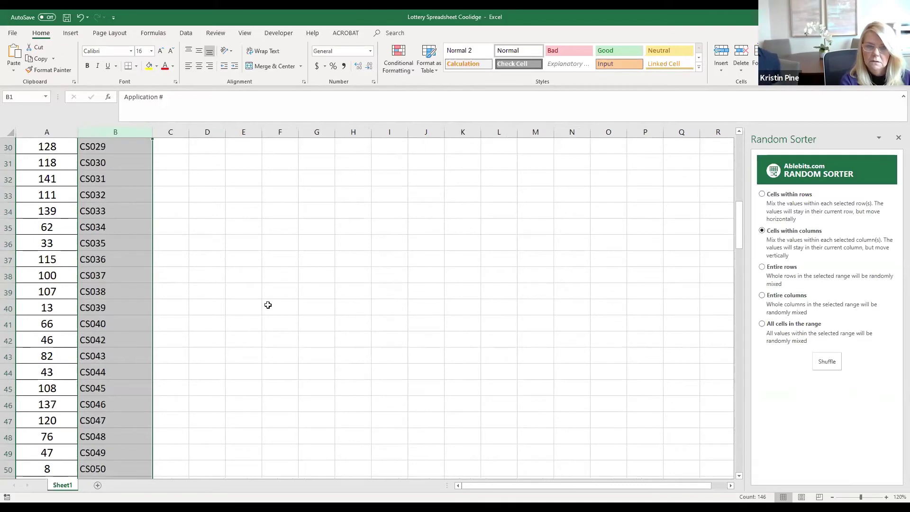
scroll(268, 307, "down", 2)
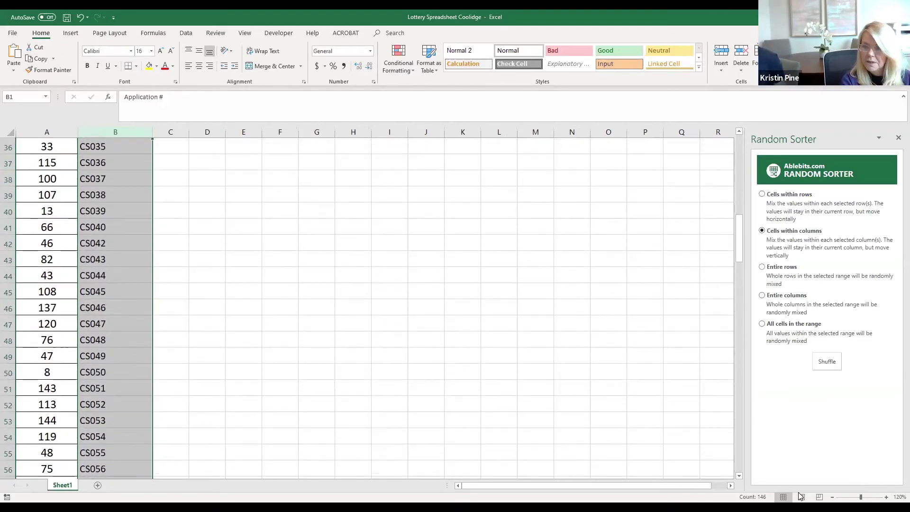
left_click(887, 497)
left_click(886, 497)
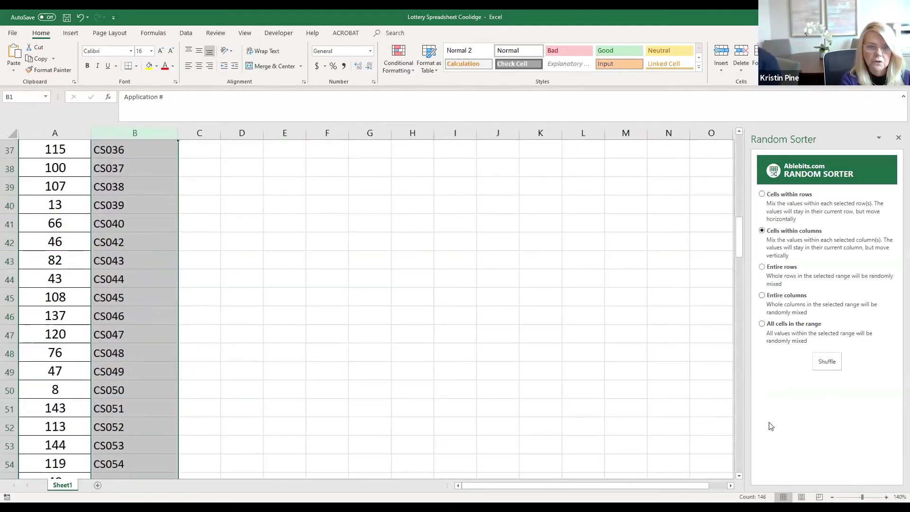
scroll(268, 282, "down", 3)
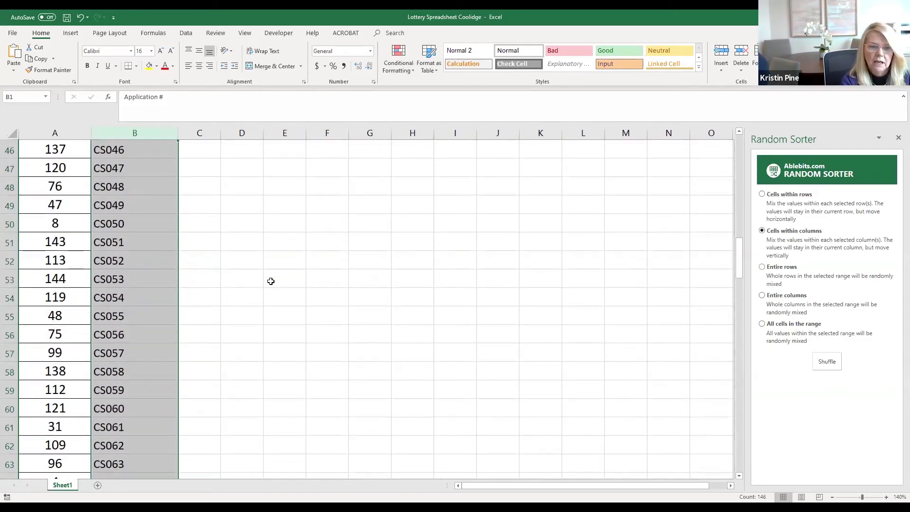
scroll(271, 281, "down", 2)
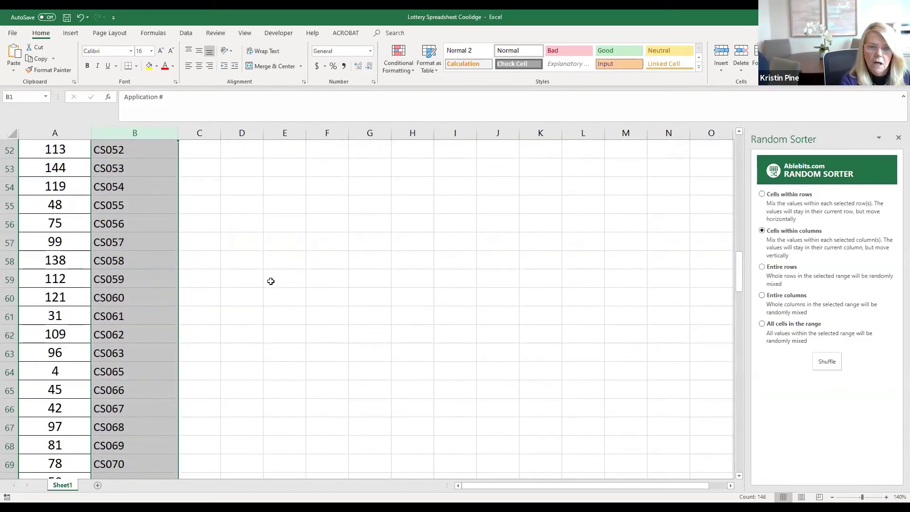
scroll(271, 281, "down", 3)
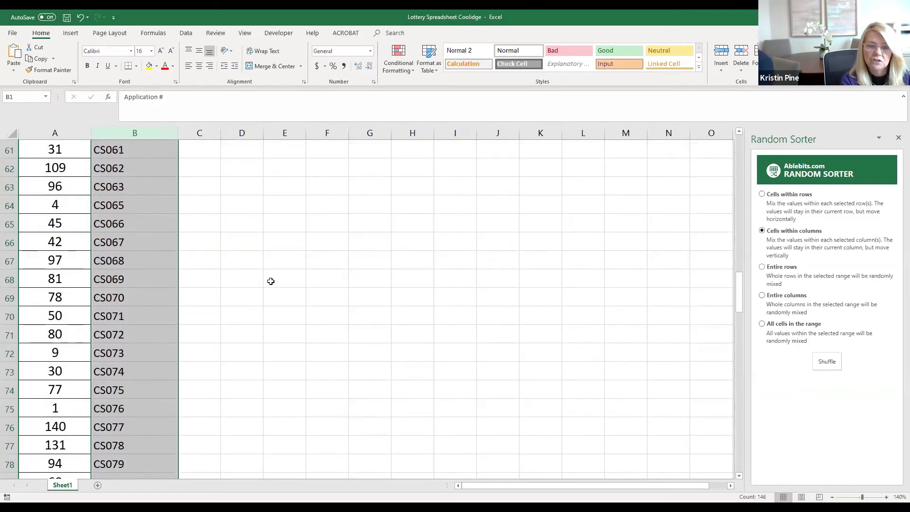
scroll(275, 269, "down", 1)
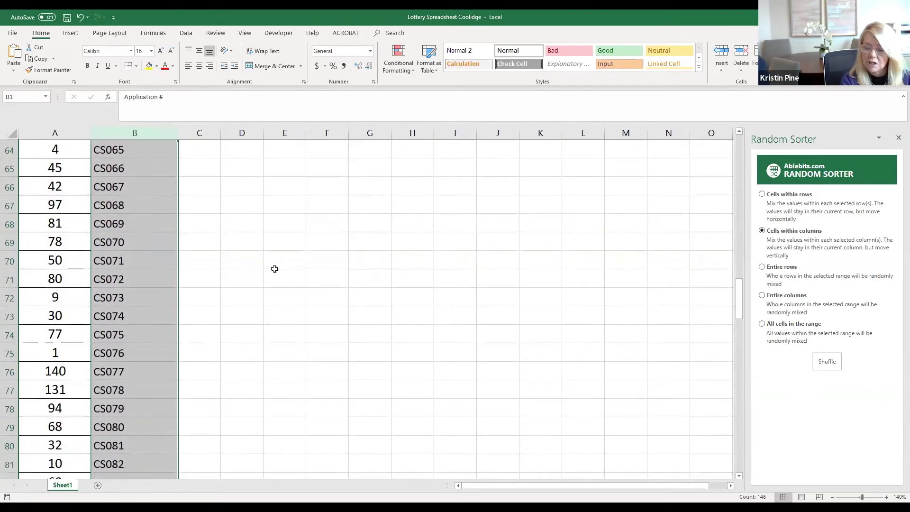
scroll(275, 269, "down", 1)
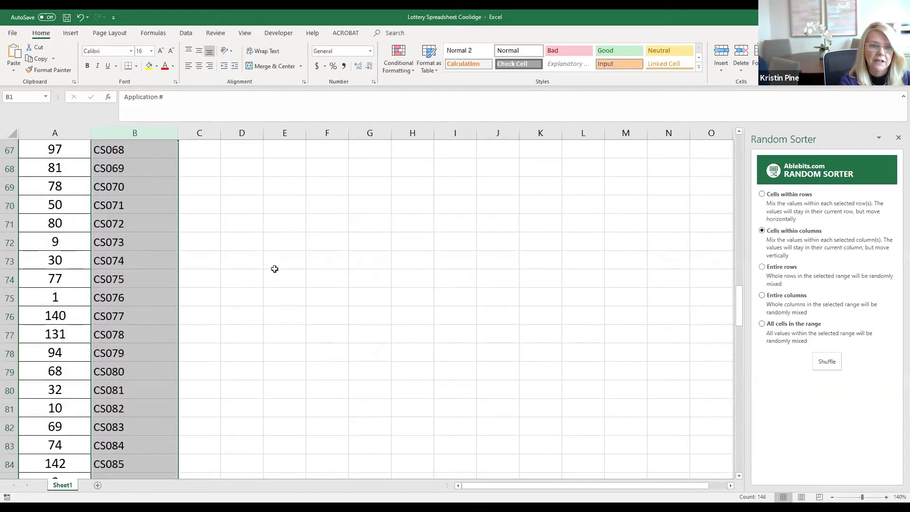
scroll(275, 269, "down", 1)
scroll(271, 266, "down", 1)
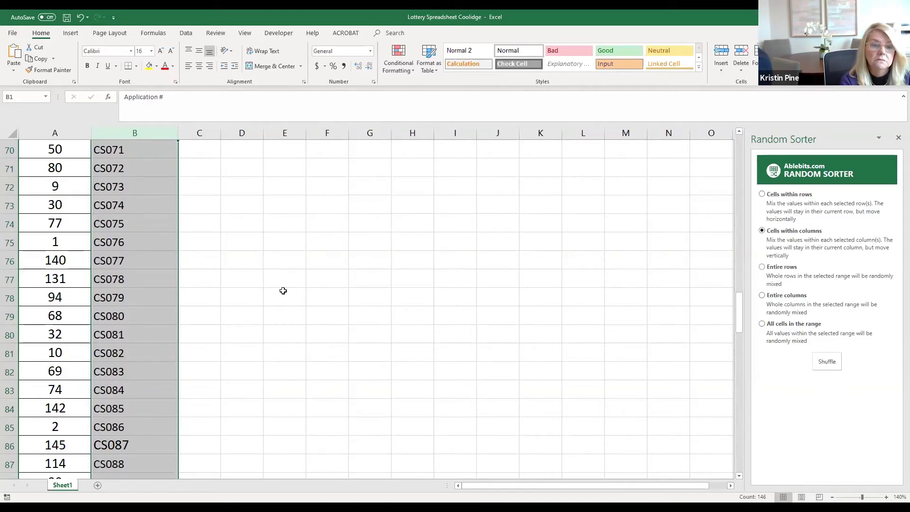
scroll(283, 291, "down", 1)
scroll(283, 290, "down", 2)
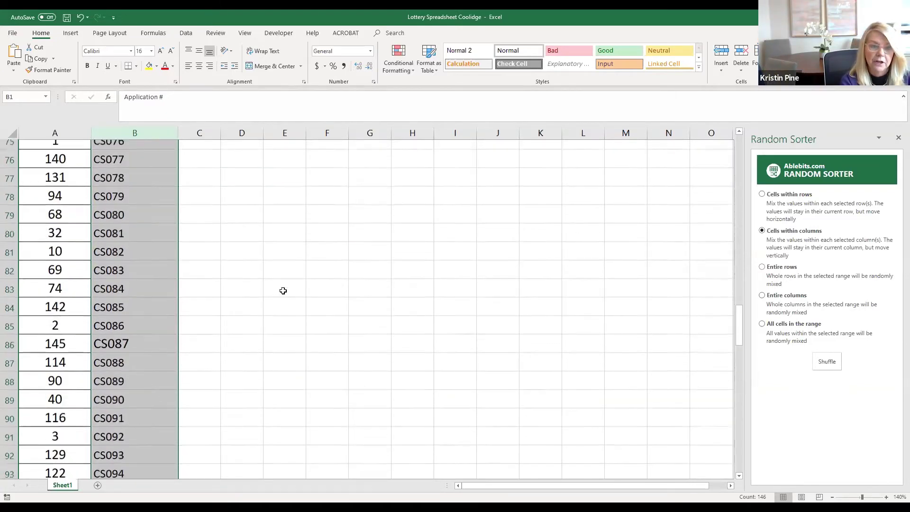
scroll(282, 291, "down", 1)
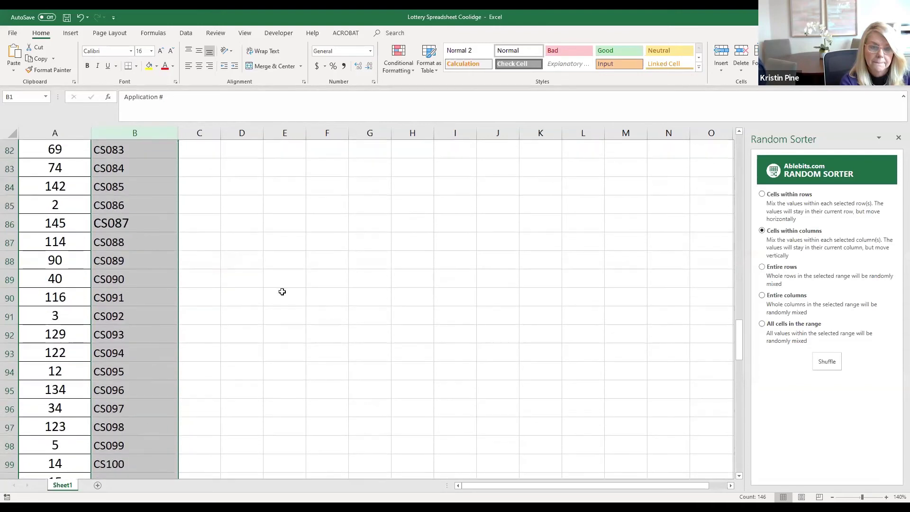
scroll(282, 292, "down", 1)
scroll(282, 291, "down", 2)
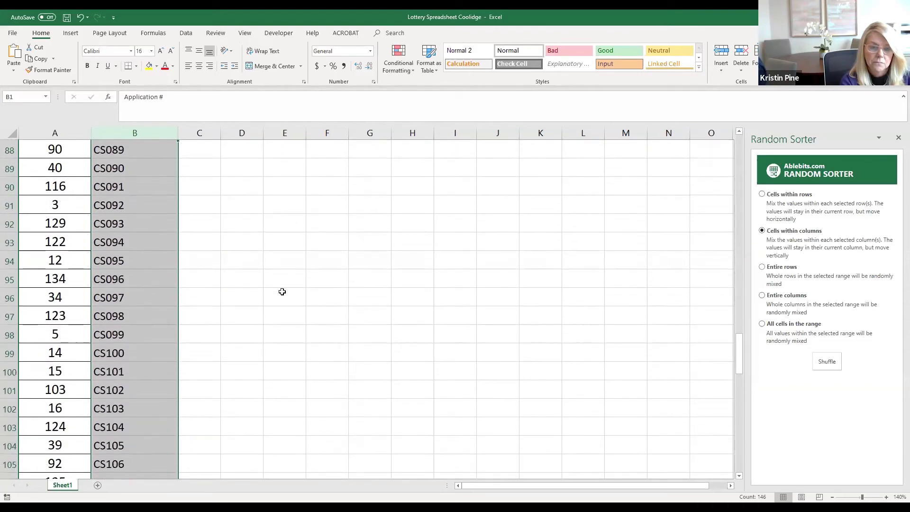
scroll(282, 292, "down", 1)
scroll(282, 292, "down", 1)
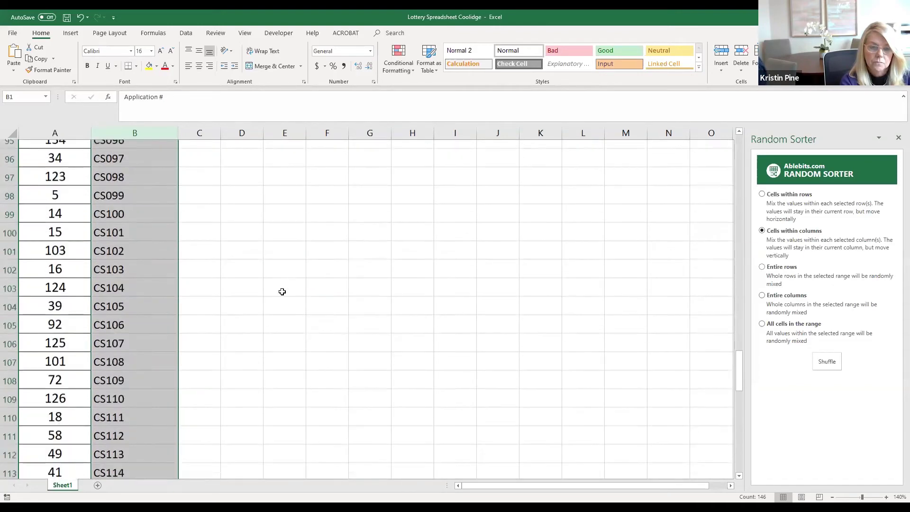
scroll(283, 292, "down", 1)
scroll(282, 291, "down", 1)
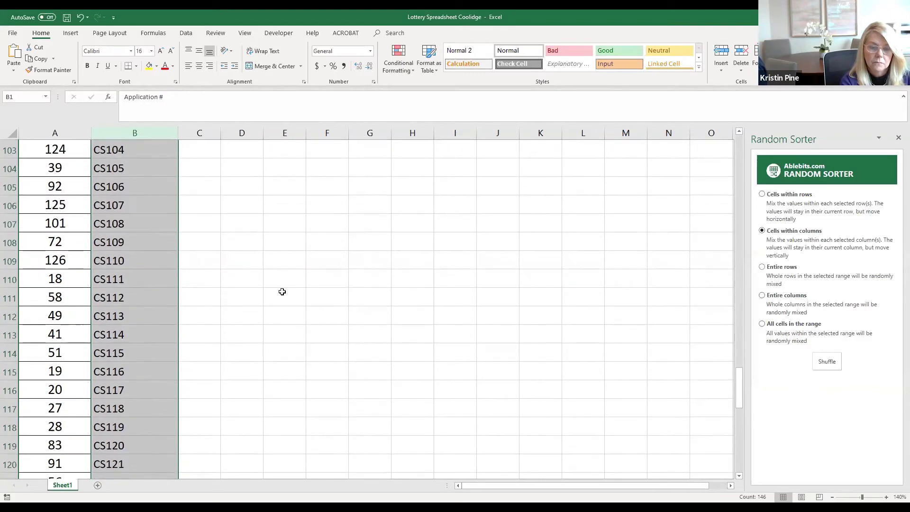
scroll(282, 292, "down", 2)
scroll(282, 292, "down", 2)
scroll(282, 292, "down", 2)
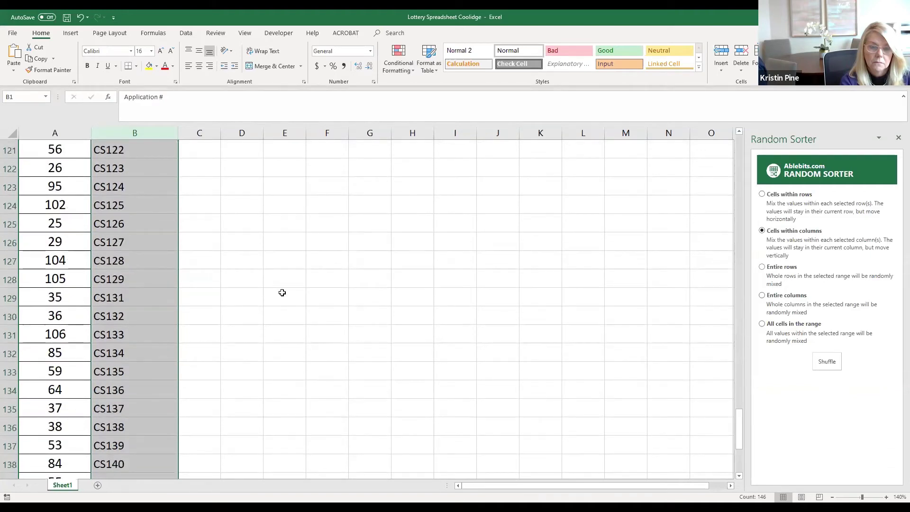
scroll(282, 292, "down", 4)
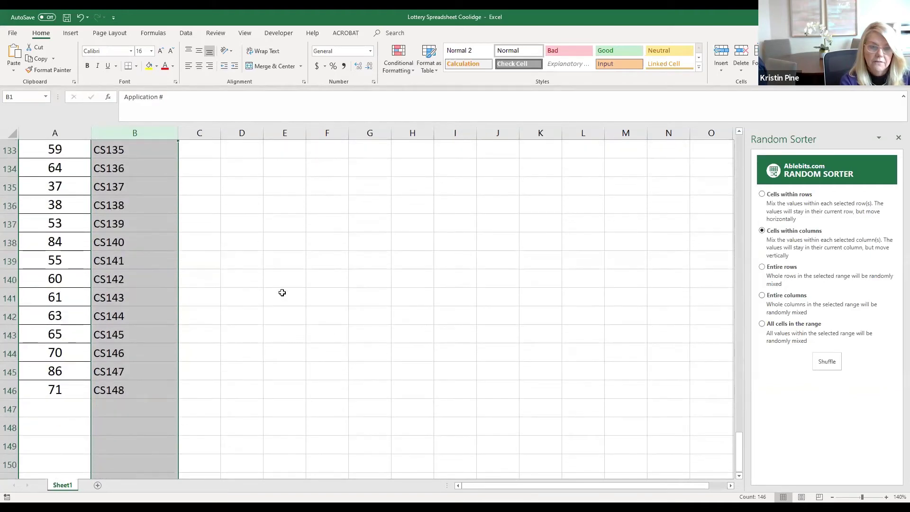
scroll(282, 293, "down", 1)
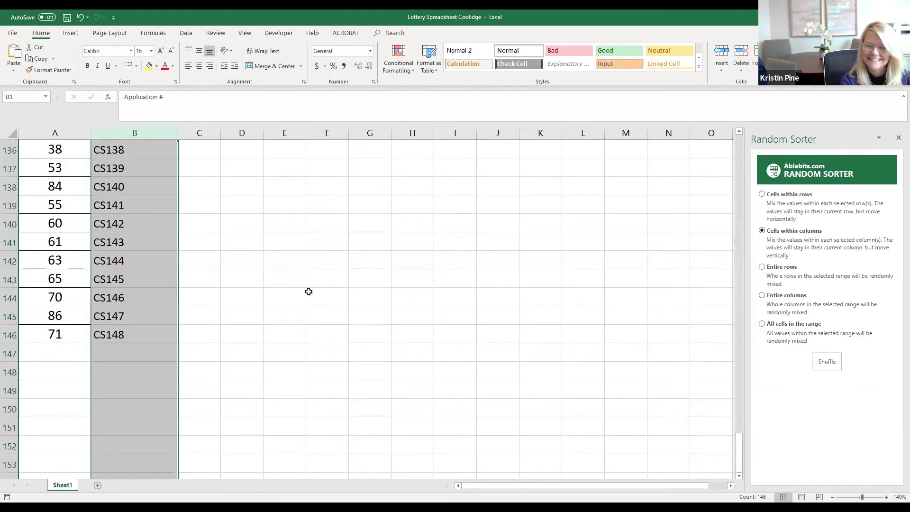
Examine the lottery number beside each application number again, from row 2 through row 146
scroll(308, 291, "up", 2)
scroll(310, 292, "up", 16)
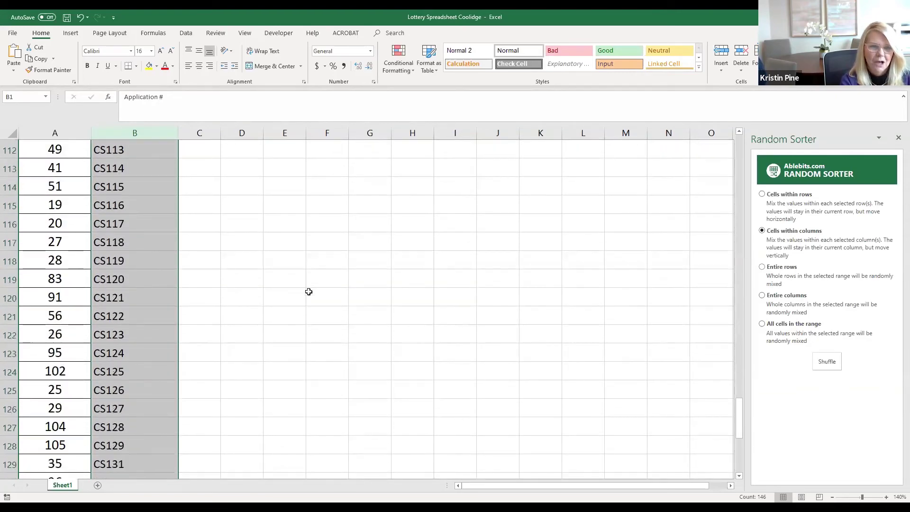
scroll(309, 292, "up", 20)
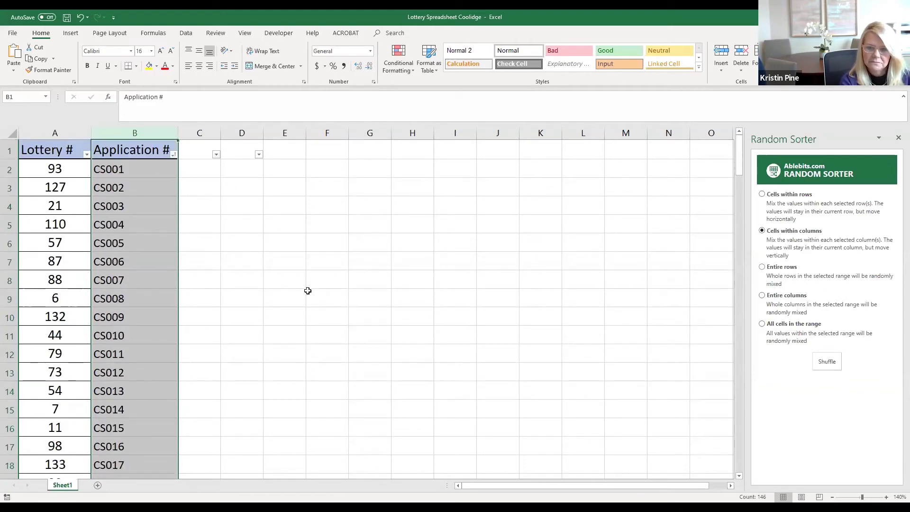
scroll(307, 291, "down", 1)
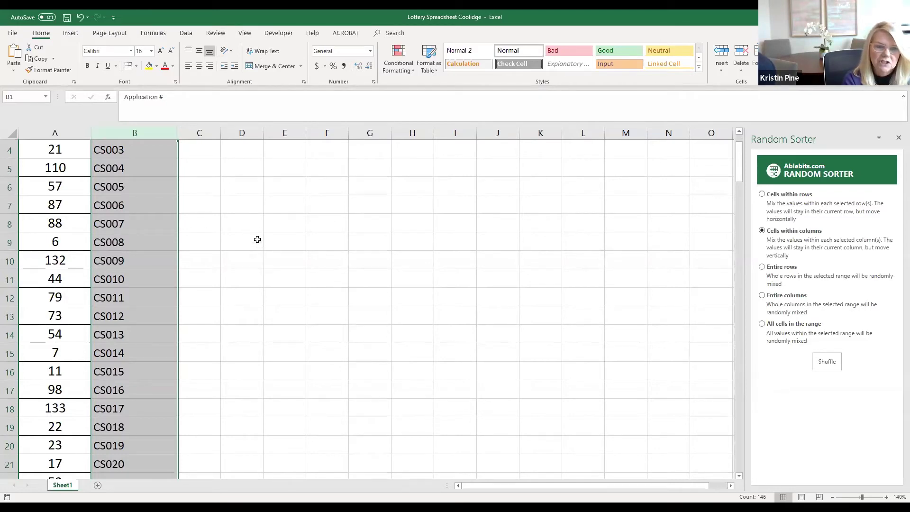
scroll(235, 247, "down", 1)
scroll(235, 247, "down", 2)
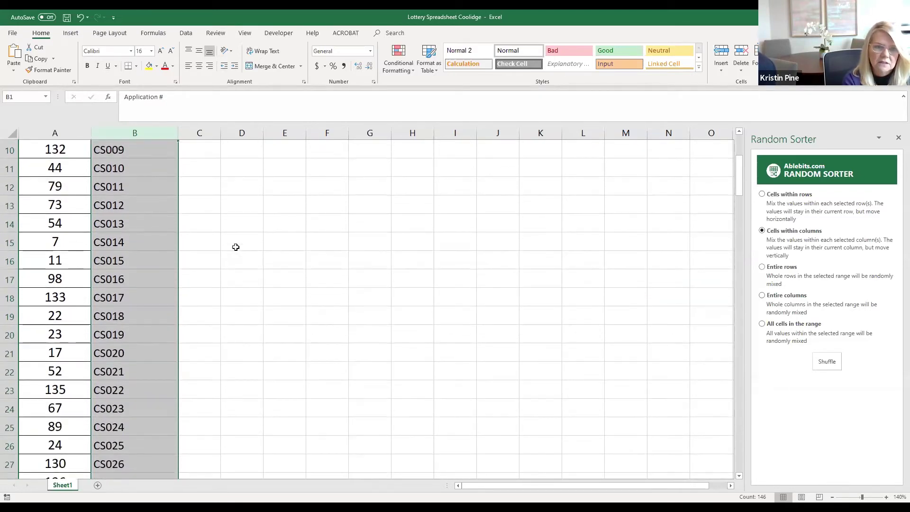
scroll(236, 247, "down", 1)
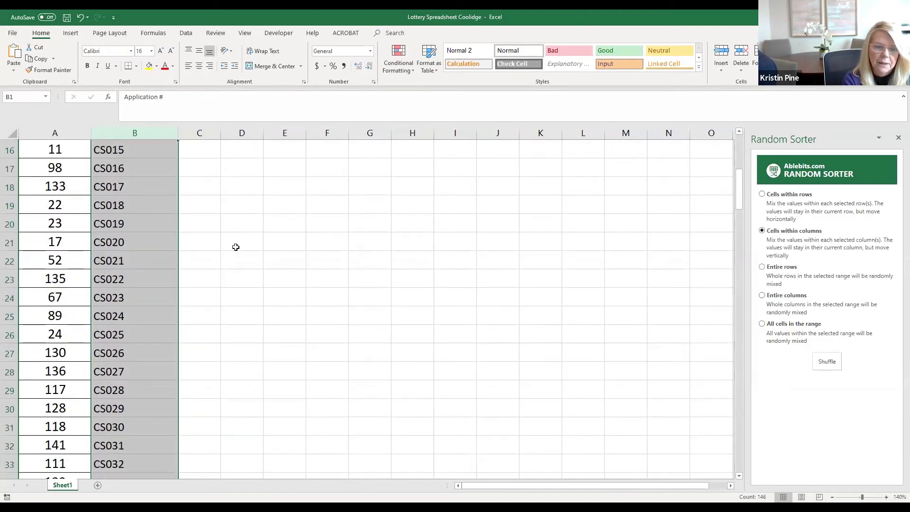
scroll(236, 247, "down", 1)
scroll(236, 247, "down", 2)
scroll(234, 247, "down", 4)
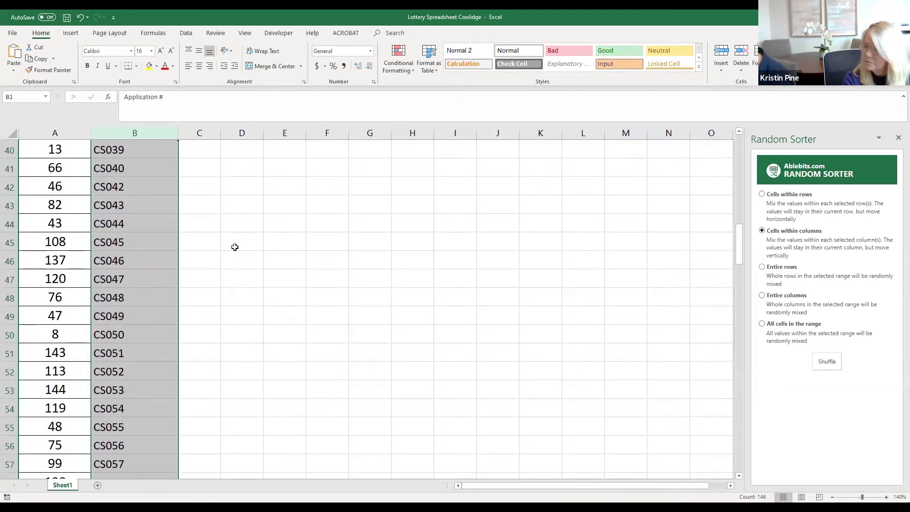
scroll(235, 247, "down", 1)
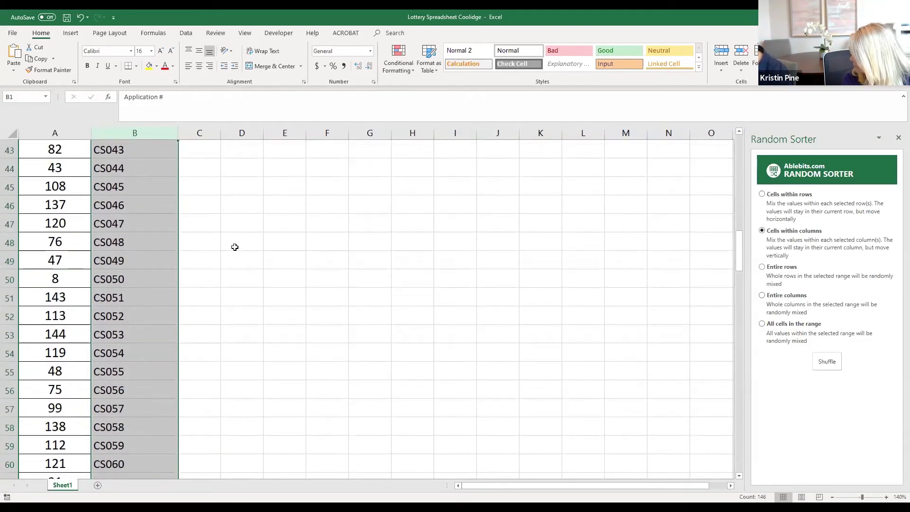
scroll(234, 247, "down", 3)
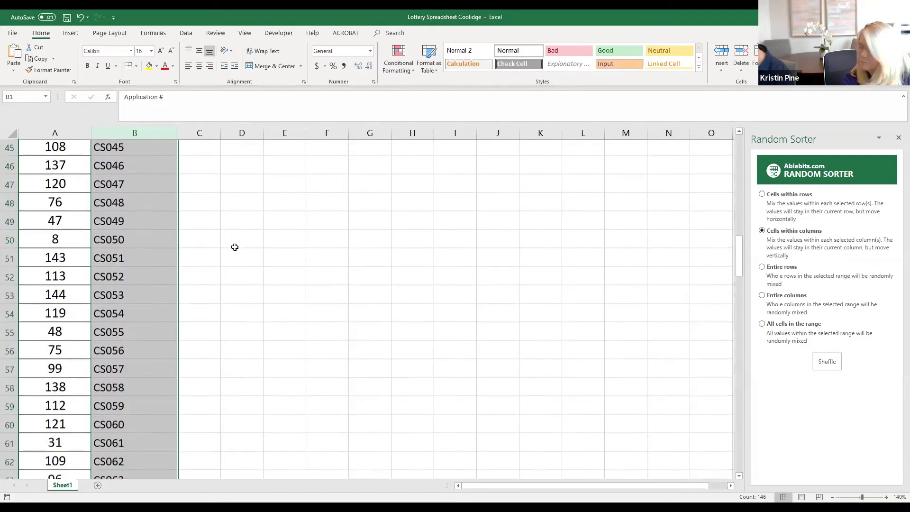
scroll(234, 247, "down", 2)
scroll(235, 247, "down", 2)
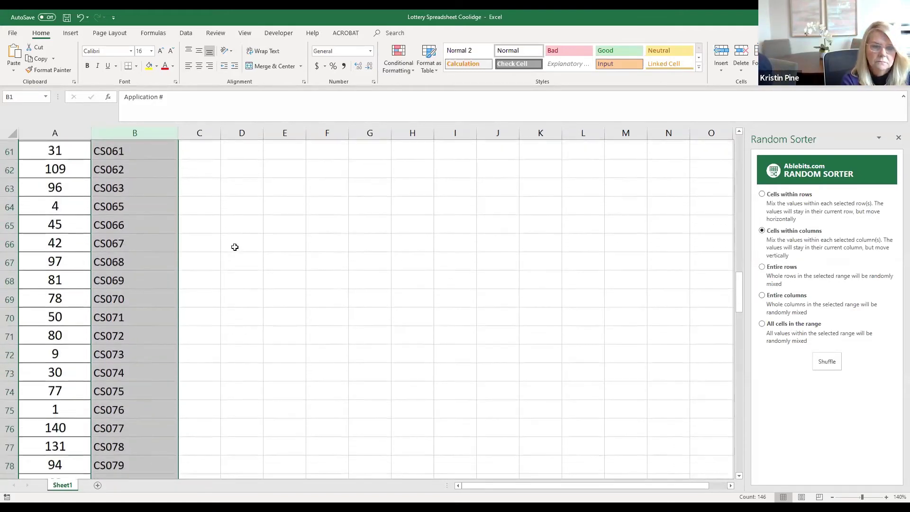
scroll(235, 247, "down", 2)
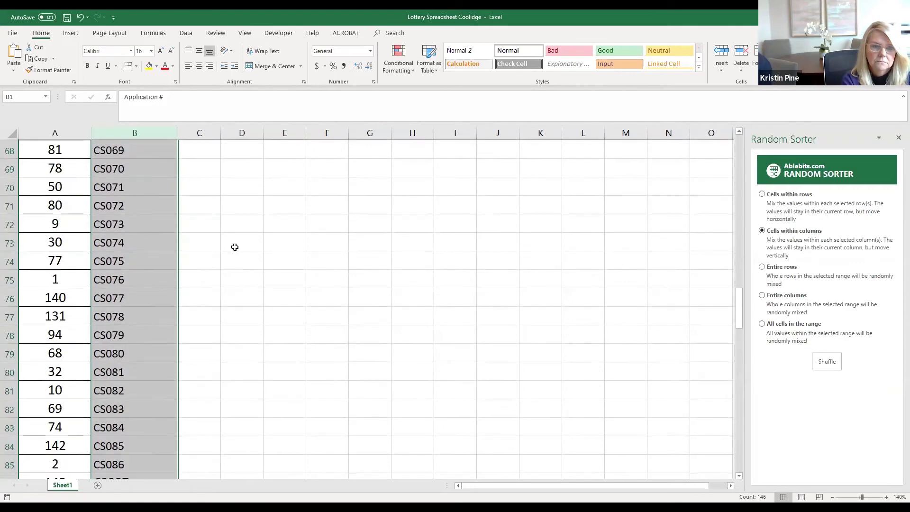
scroll(235, 247, "down", 1)
scroll(235, 247, "down", 1)
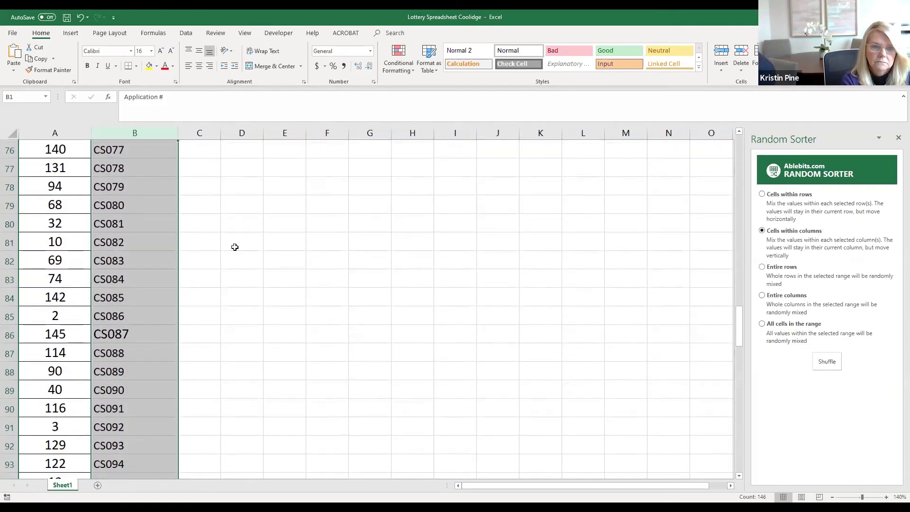
scroll(234, 247, "down", 2)
scroll(234, 247, "down", 1)
scroll(235, 247, "down", 3)
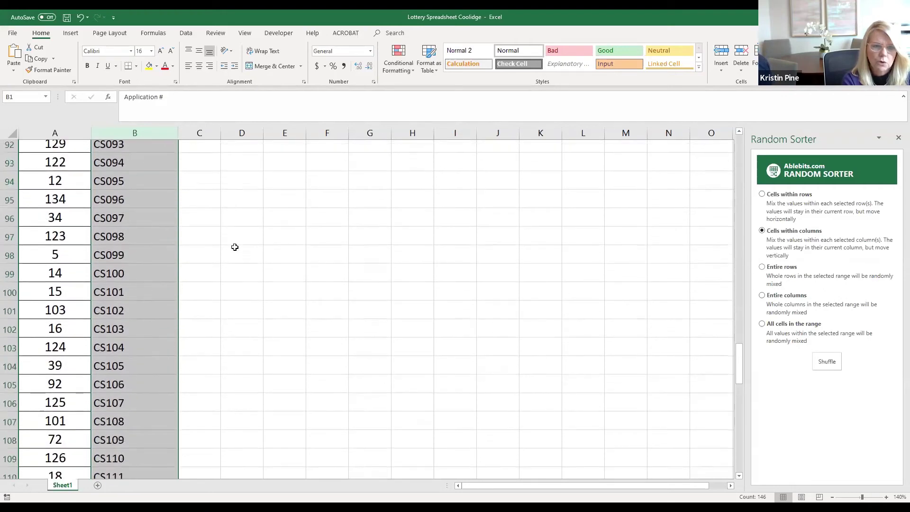
scroll(234, 247, "down", 1)
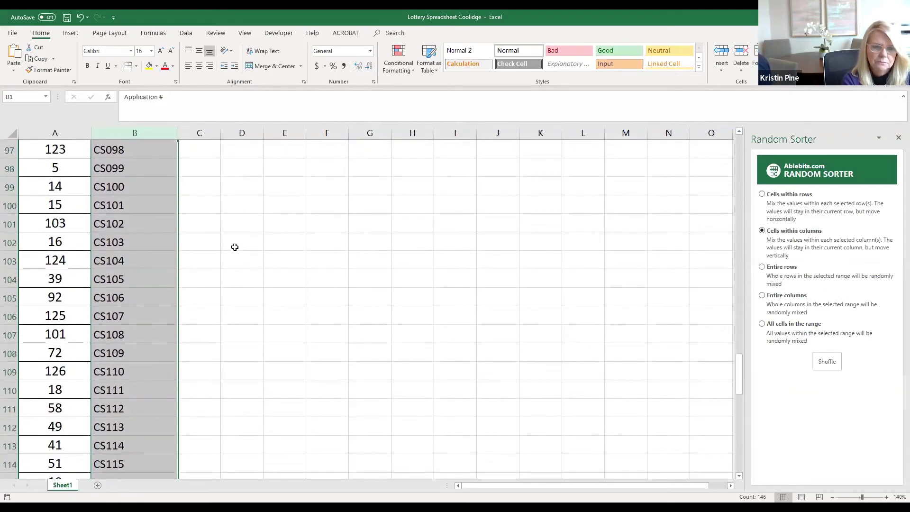
scroll(235, 247, "down", 5)
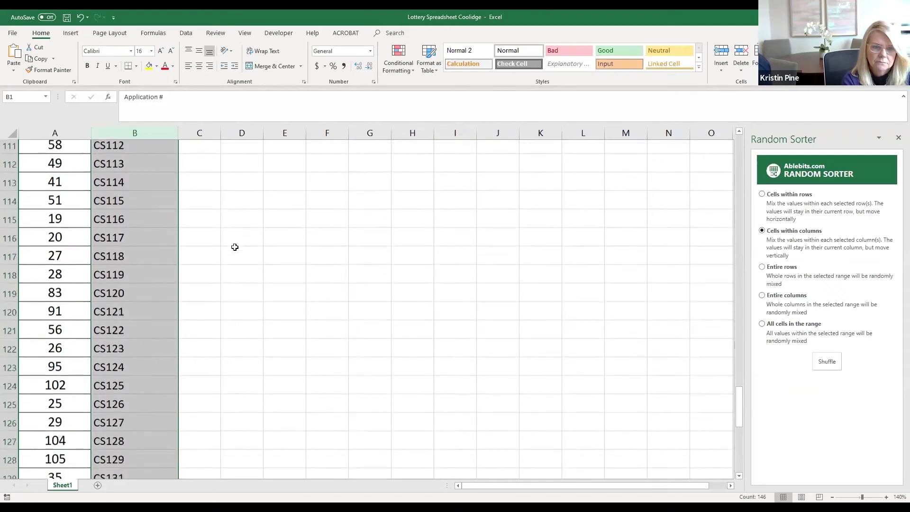
scroll(235, 247, "down", 3)
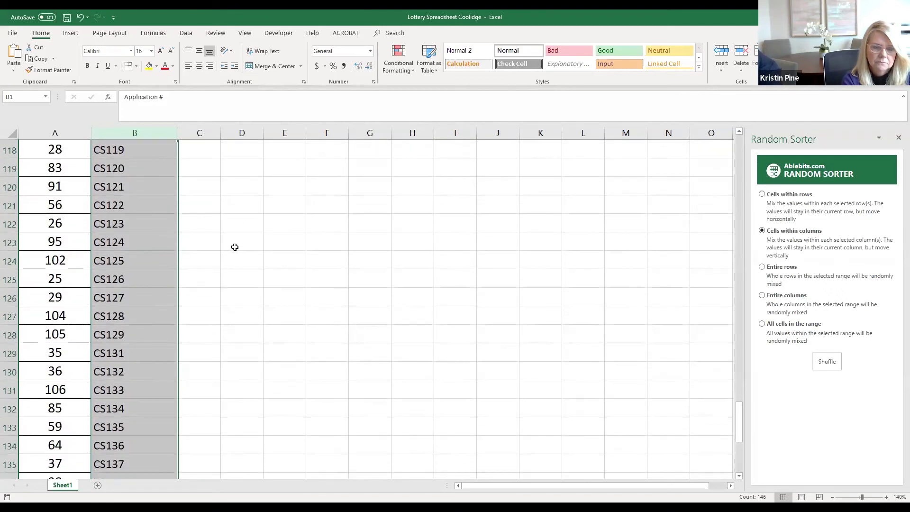
scroll(235, 247, "down", 1)
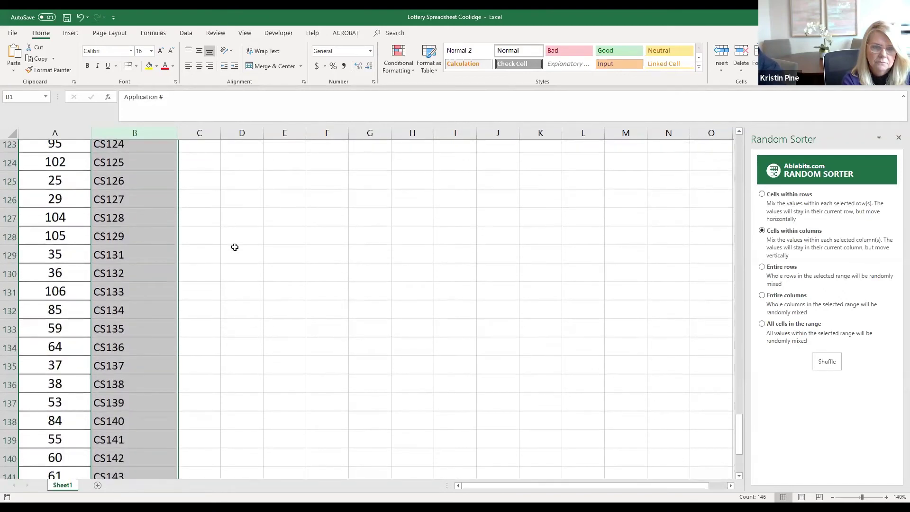
scroll(235, 247, "down", 4)
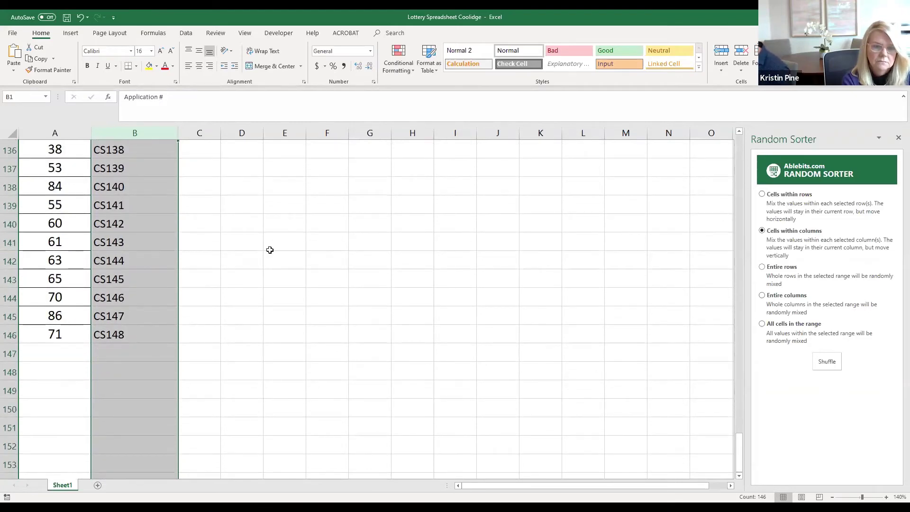
Check the beginning and the end of the sorted lottery list, finishing back at the header row
scroll(270, 250, "up", 7)
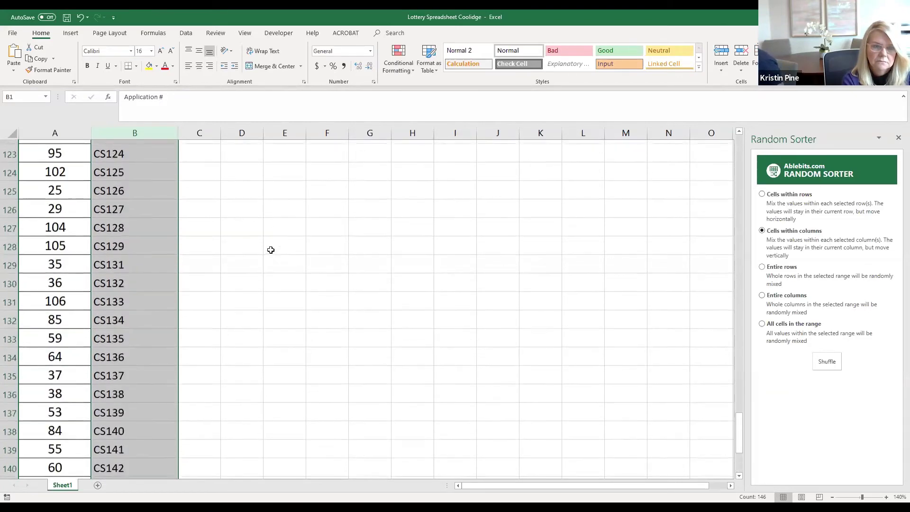
scroll(271, 250, "up", 20)
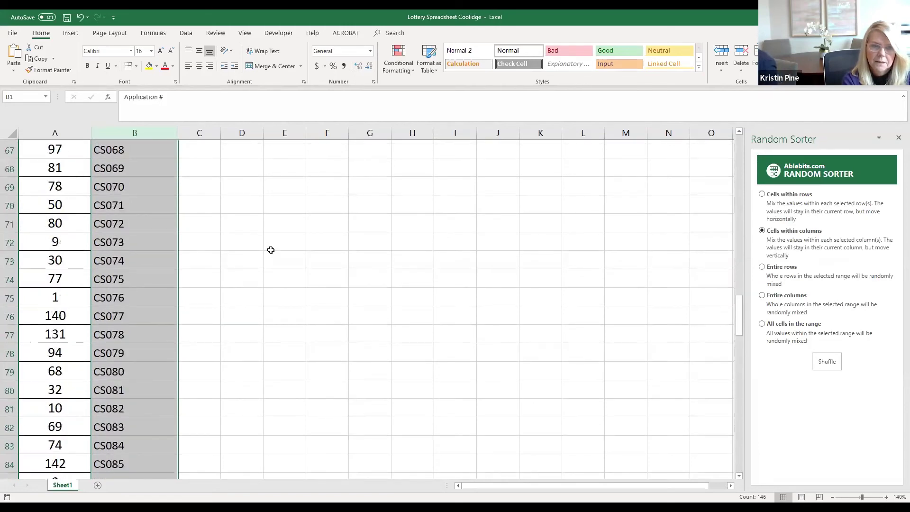
scroll(271, 250, "up", 11)
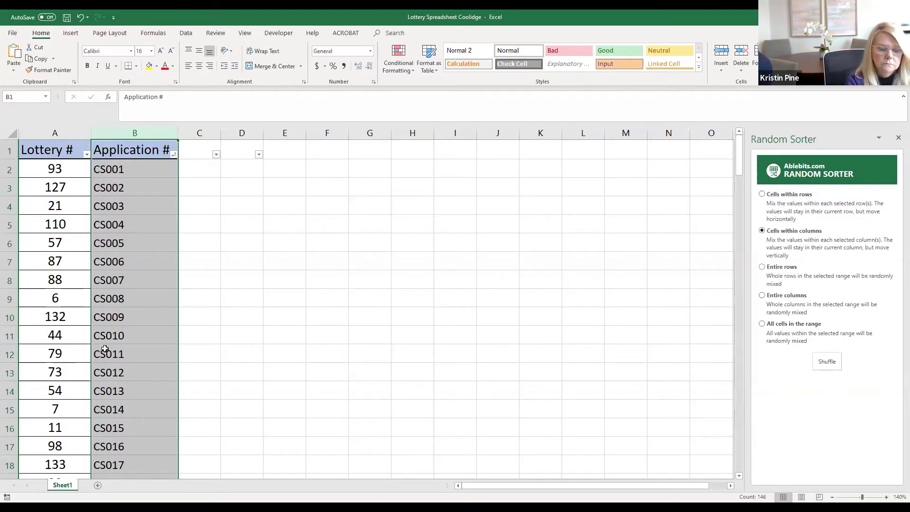
scroll(120, 379, "down", 20)
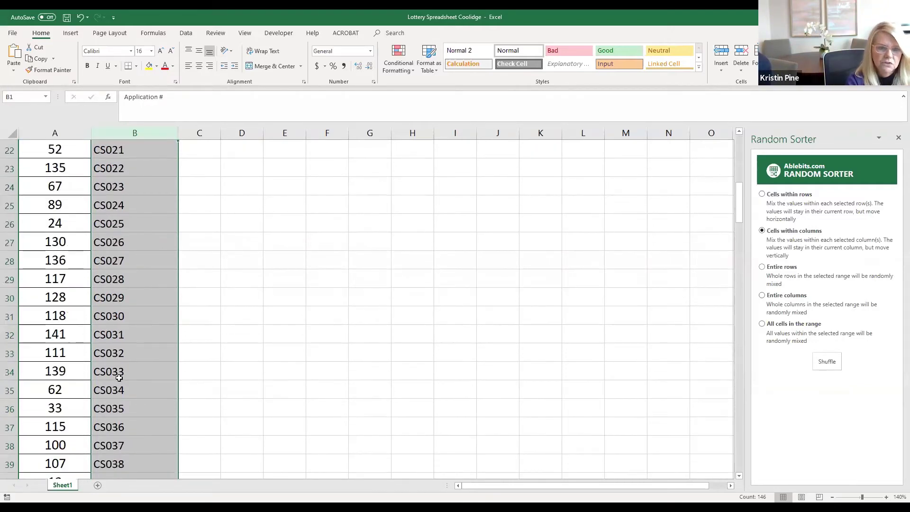
scroll(116, 383, "down", 12)
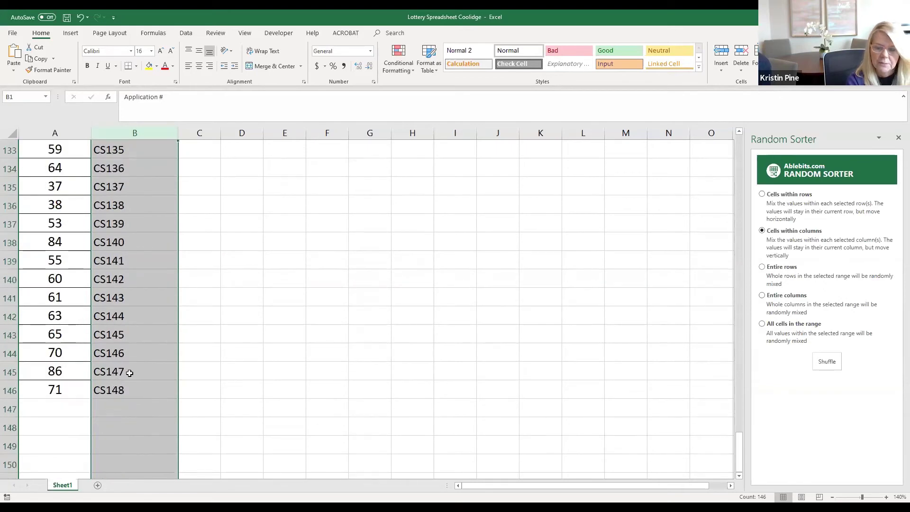
scroll(131, 371, "up", 1)
scroll(131, 372, "up", 2)
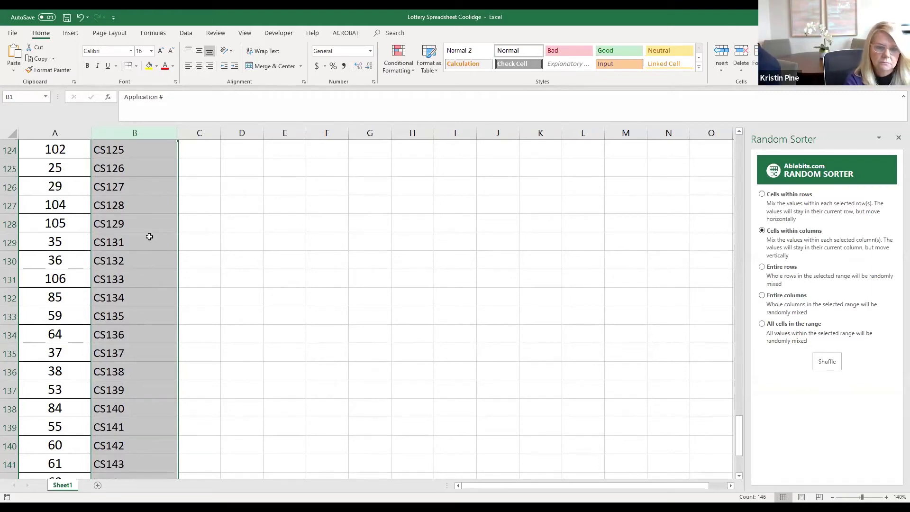
scroll(150, 237, "up", 20)
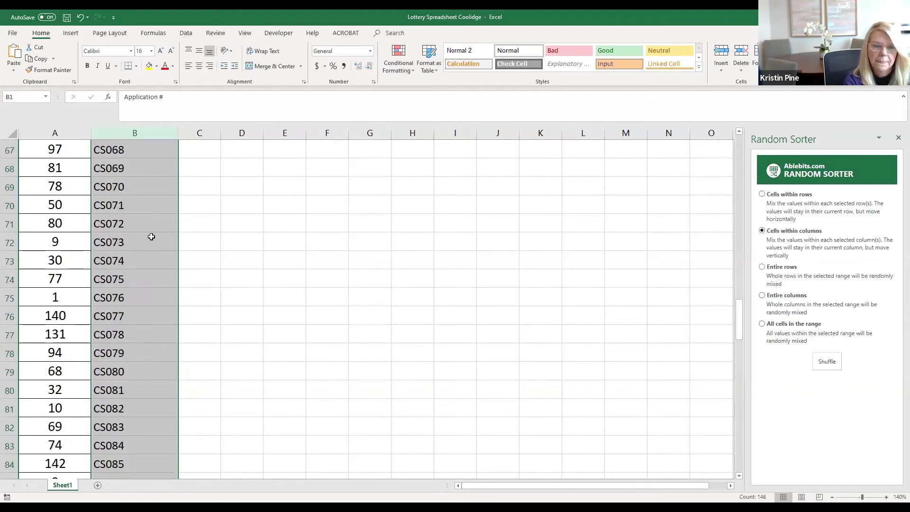
scroll(152, 237, "up", 15)
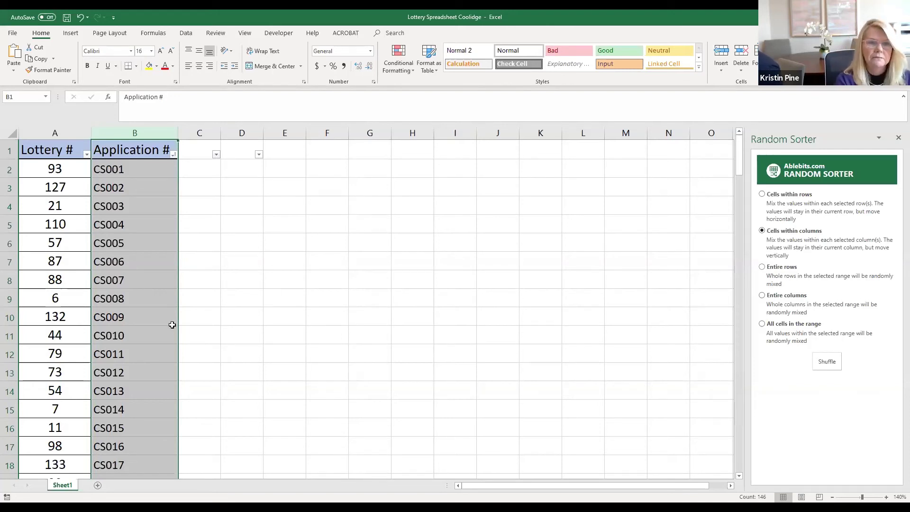
Review the lottery number paired with each application number from row 2 down to the last row, 146
scroll(136, 331, "down", 2)
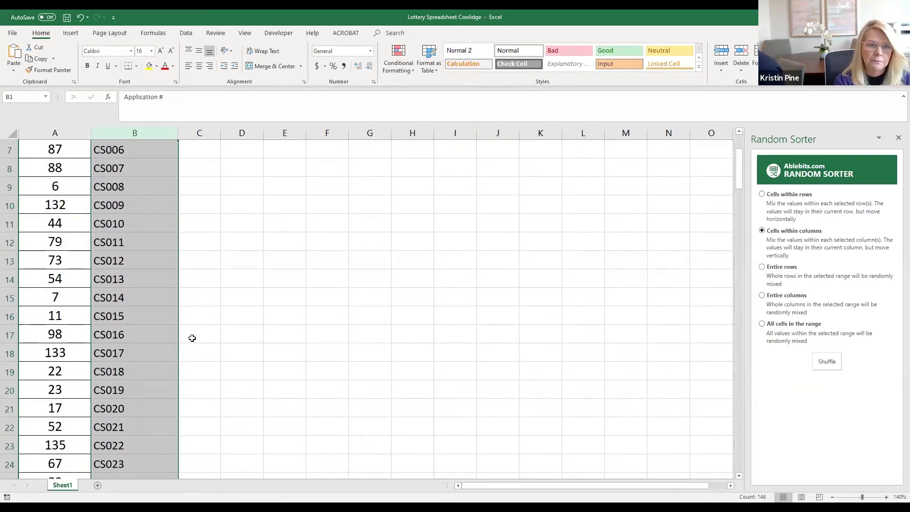
scroll(135, 333, "down", 1)
scroll(135, 334, "down", 3)
scroll(140, 334, "down", 4)
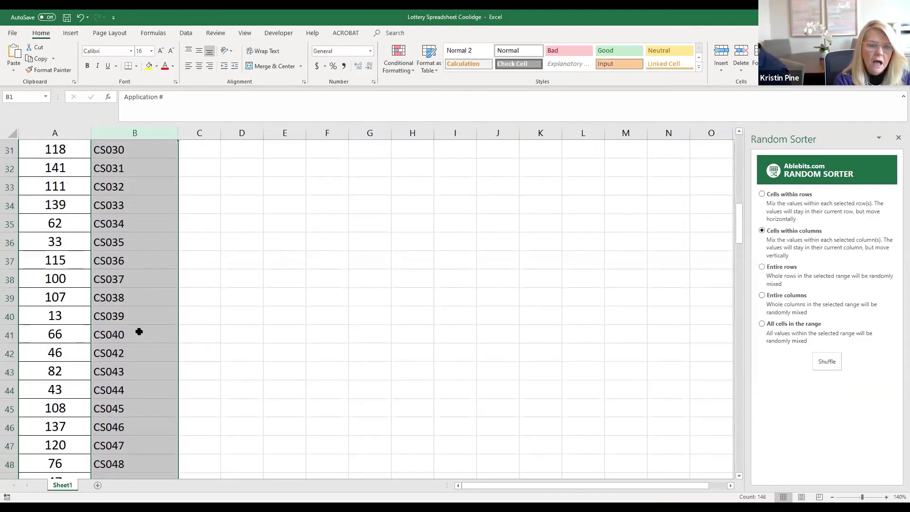
scroll(142, 332, "down", 2)
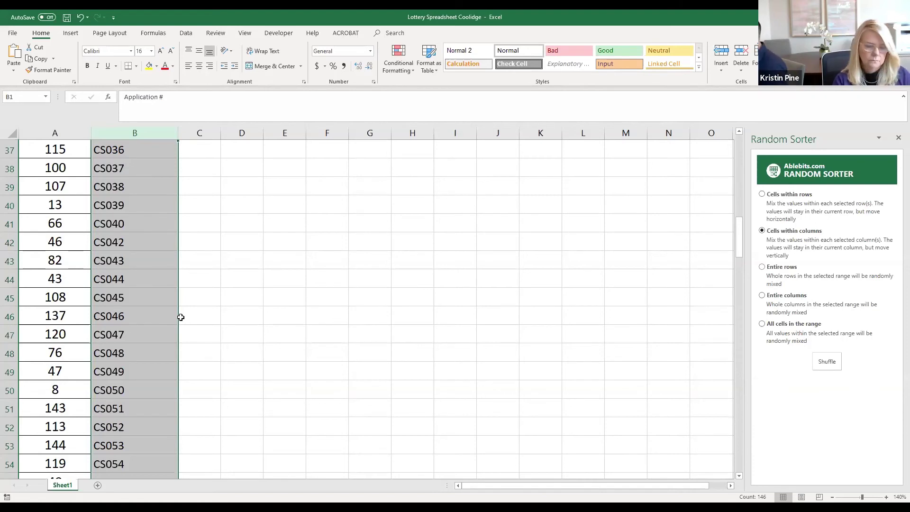
scroll(147, 300, "down", 3)
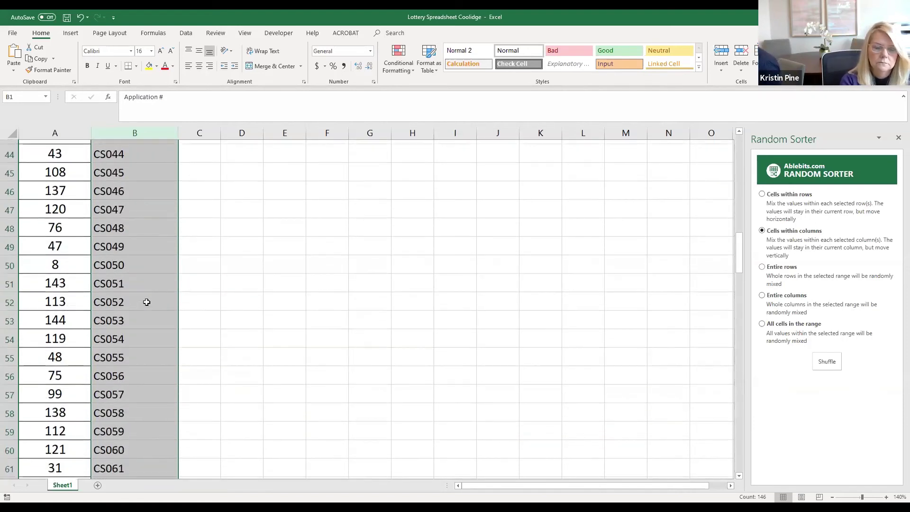
scroll(146, 302, "down", 7)
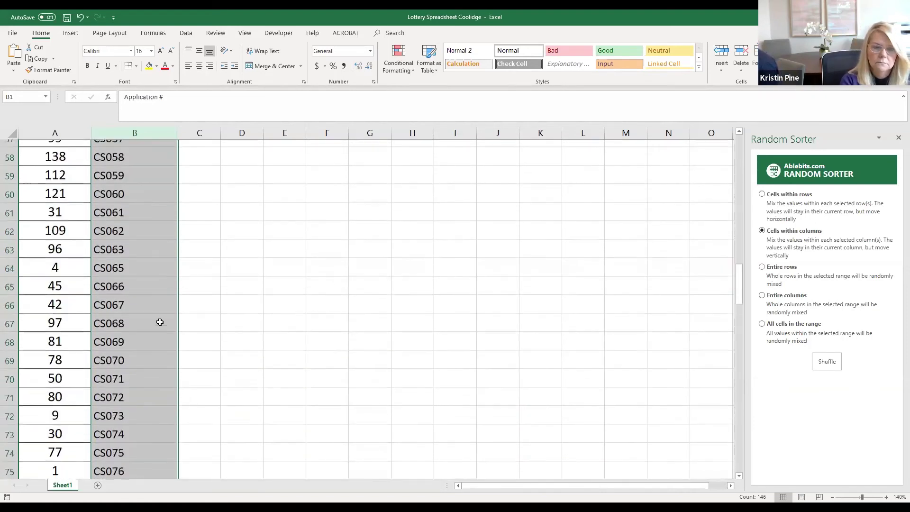
scroll(155, 322, "down", 4)
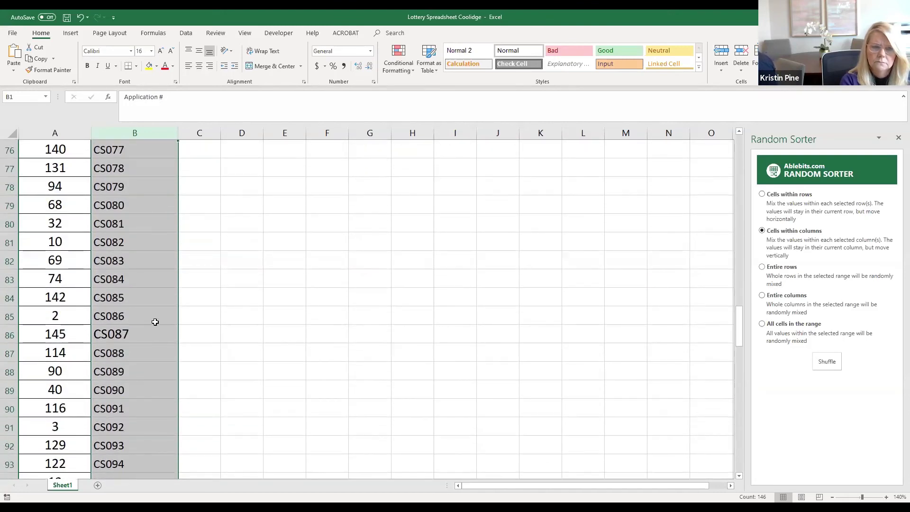
scroll(155, 322, "down", 7)
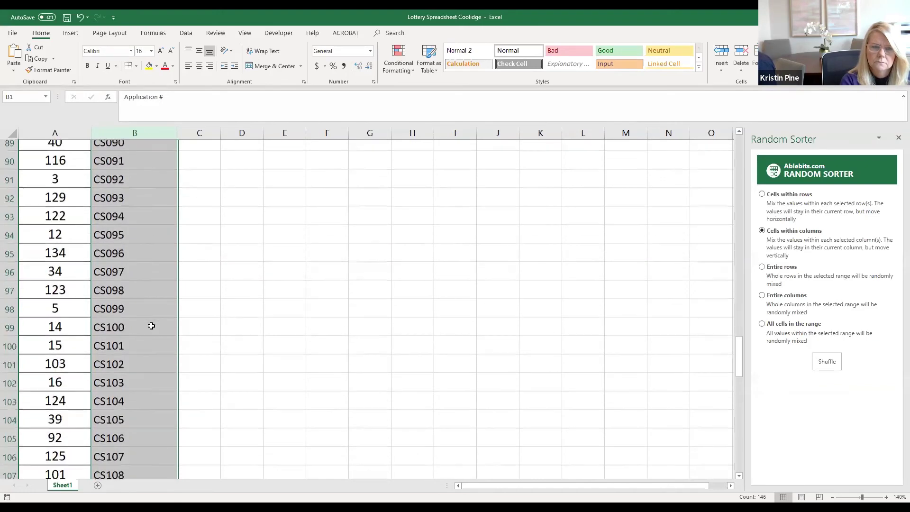
scroll(151, 325, "down", 2)
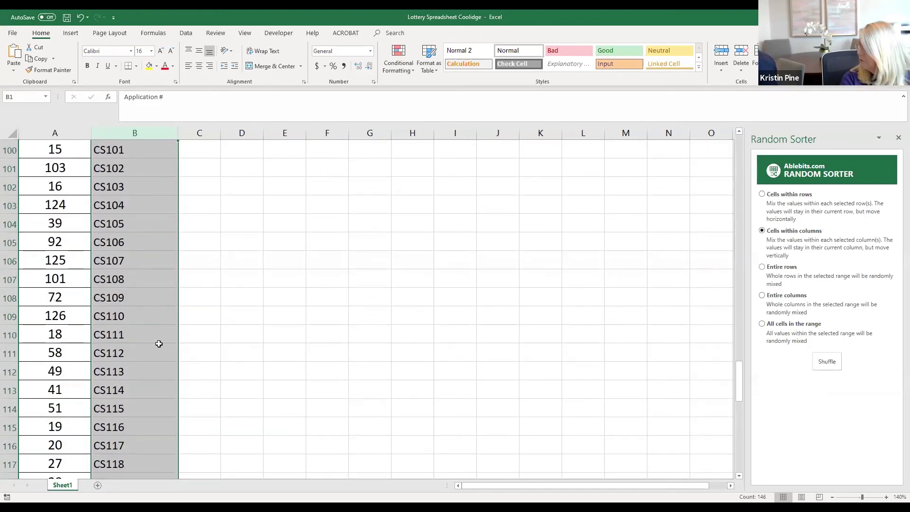
scroll(159, 344, "down", 1)
scroll(159, 344, "down", 1)
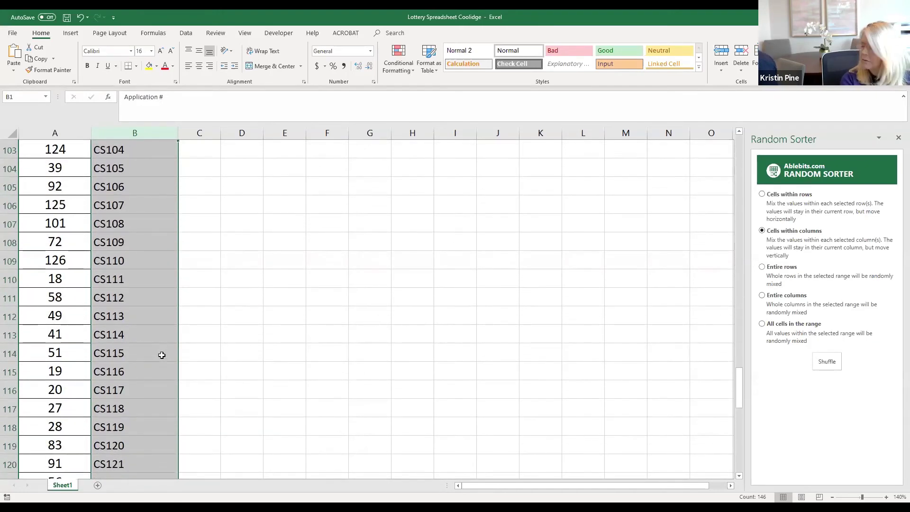
scroll(161, 352, "down", 3)
scroll(161, 355, "down", 4)
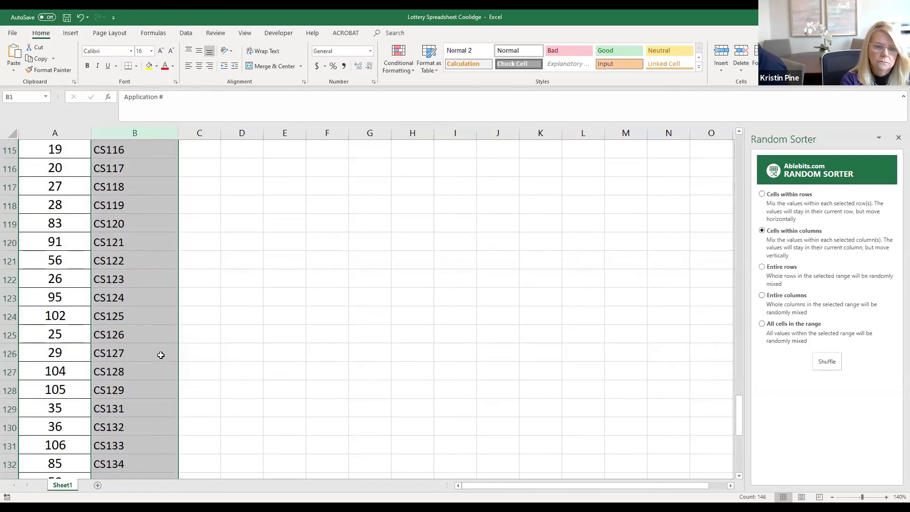
scroll(161, 355, "down", 5)
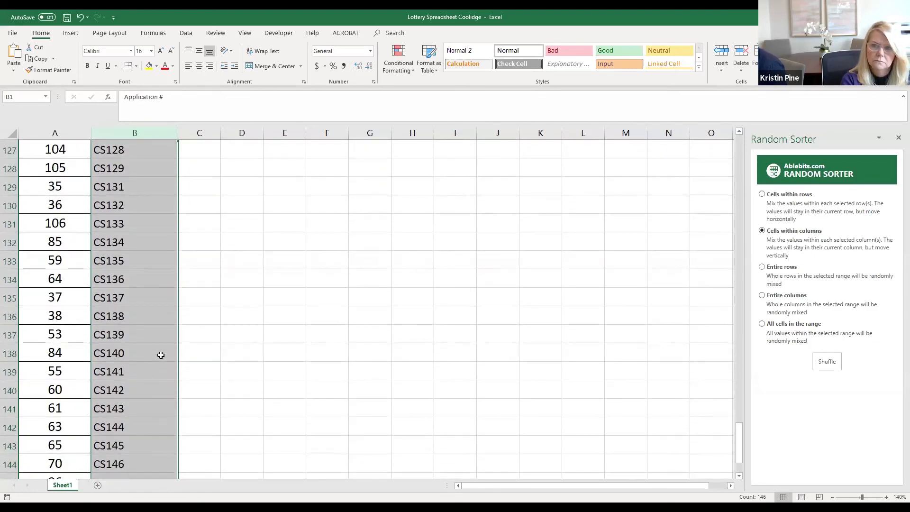
Recheck the lottery and application number pairs upward from the end of the list to about row 67
scroll(161, 355, "up", 2)
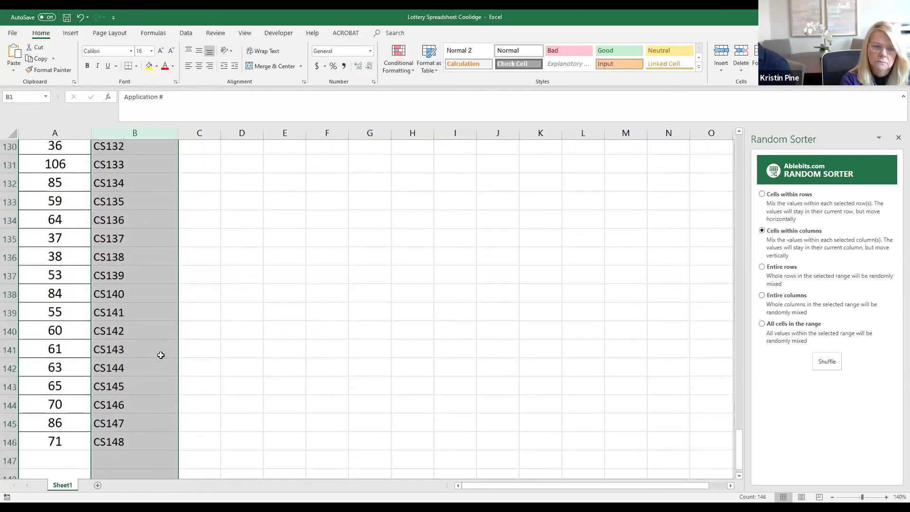
scroll(156, 353, "up", 4)
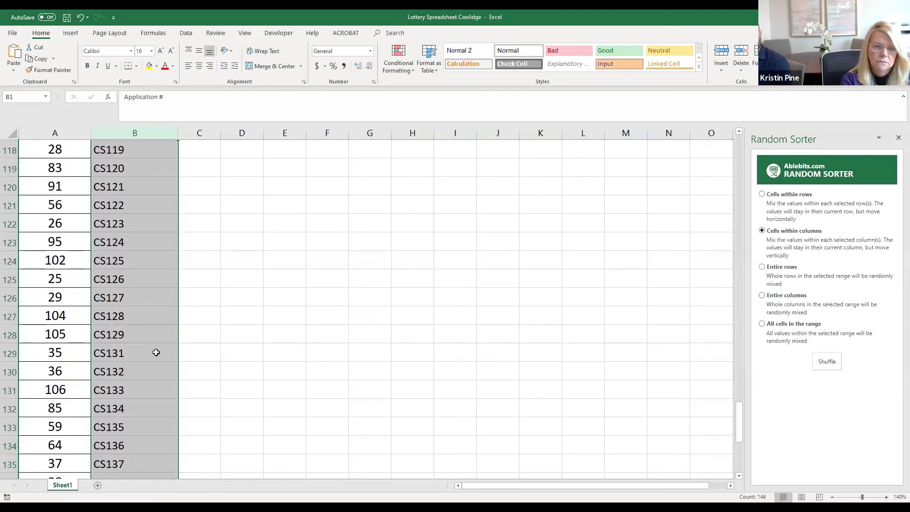
scroll(156, 352, "up", 6)
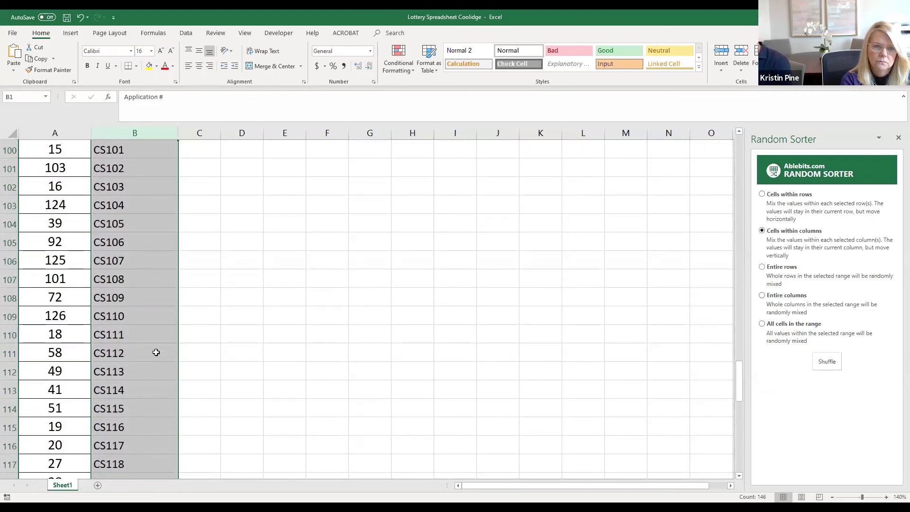
scroll(156, 353, "up", 4)
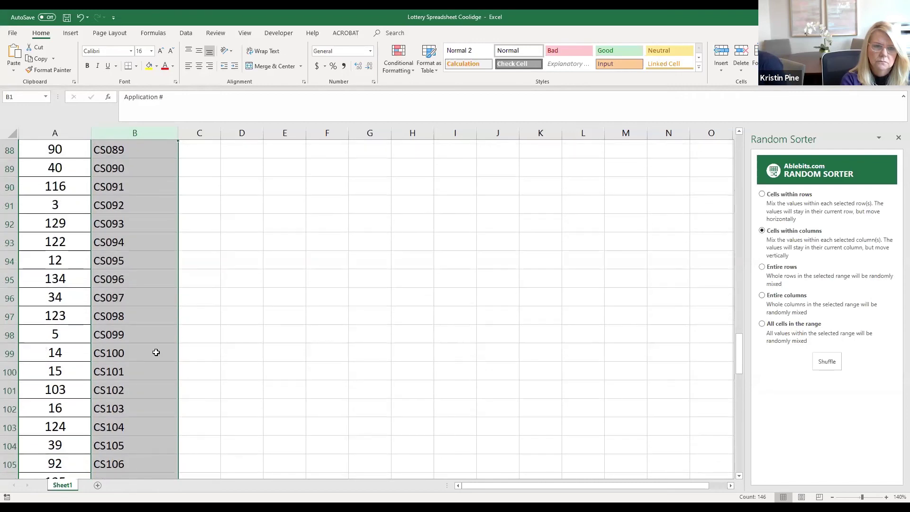
scroll(156, 352, "up", 6)
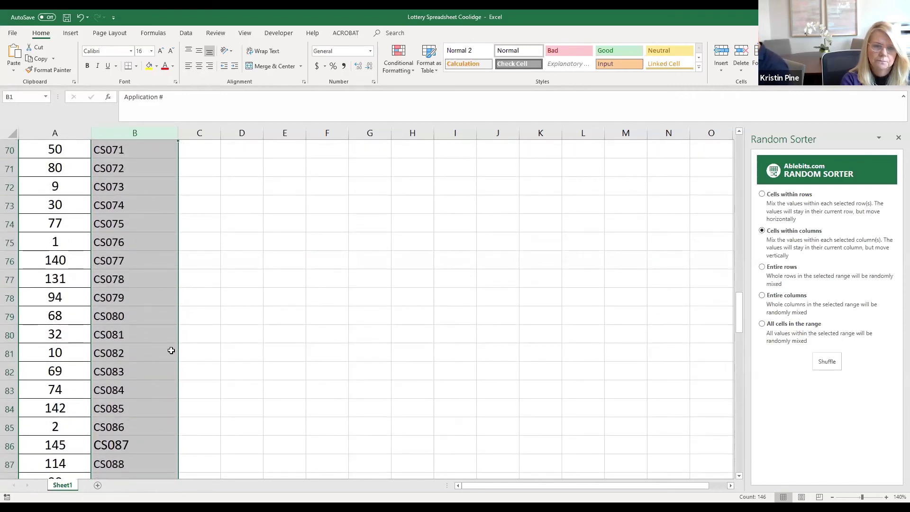
scroll(171, 351, "up", 1)
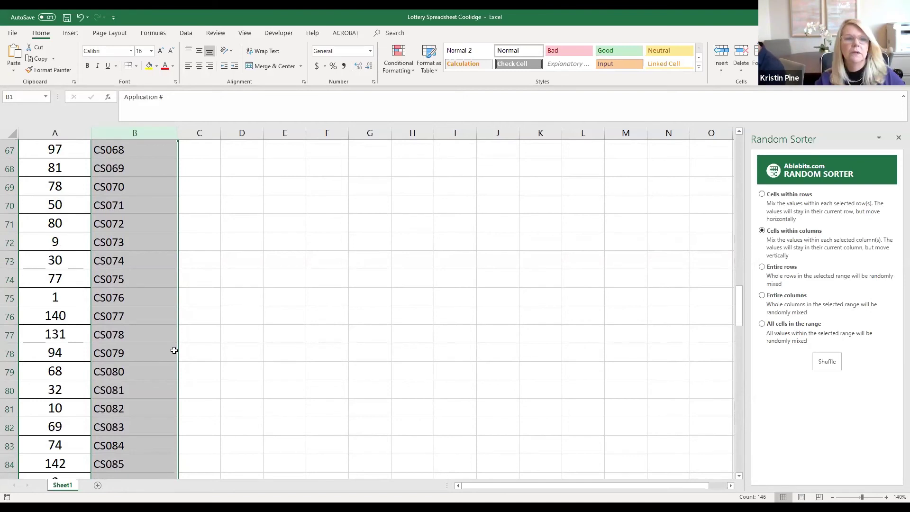
Freeze the top row so the Lottery # and Application # headers stay in view
scroll(101, 272, "up", 11)
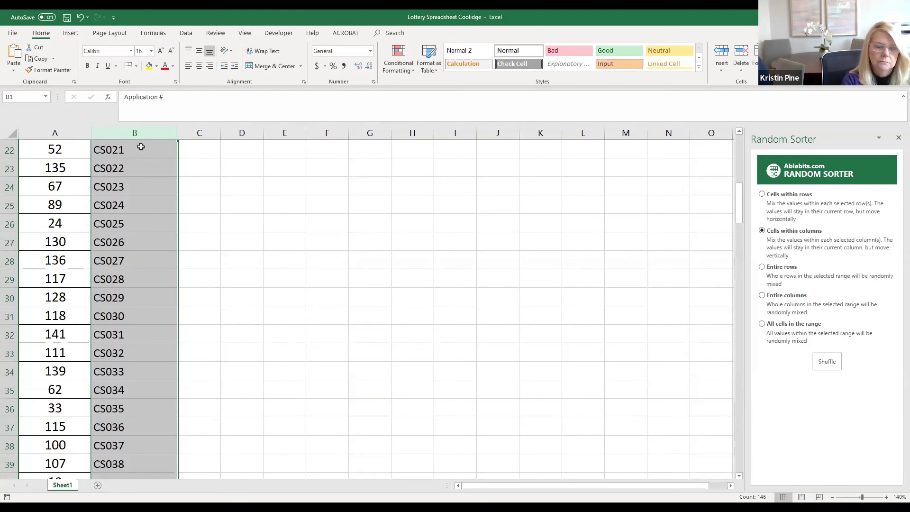
scroll(140, 147, "up", 7)
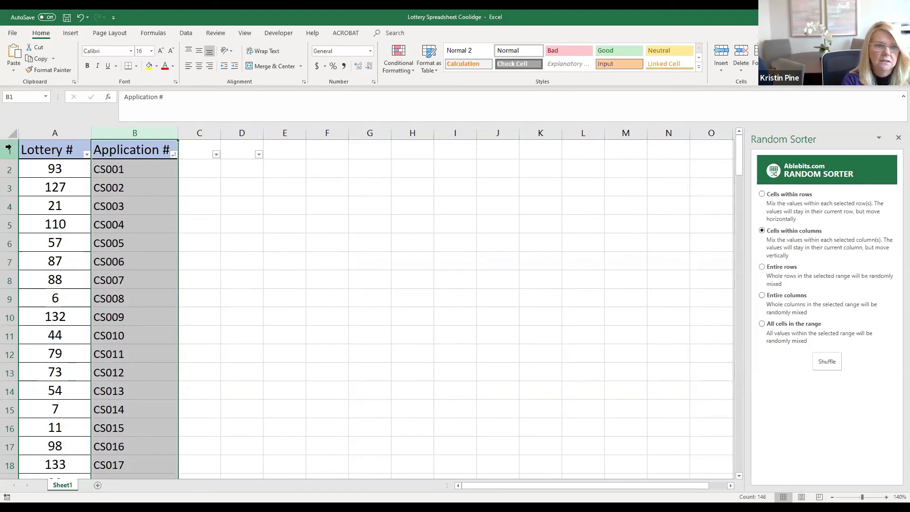
right_click(8, 150)
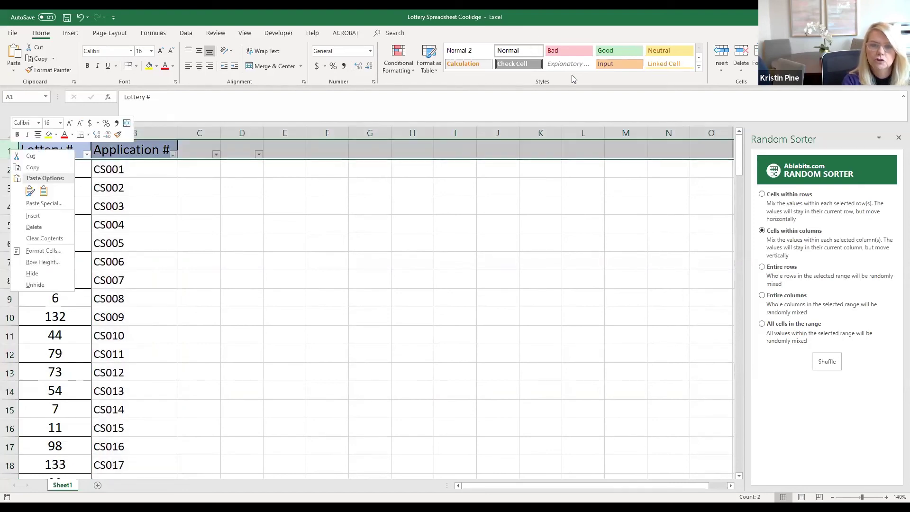
left_click(216, 33)
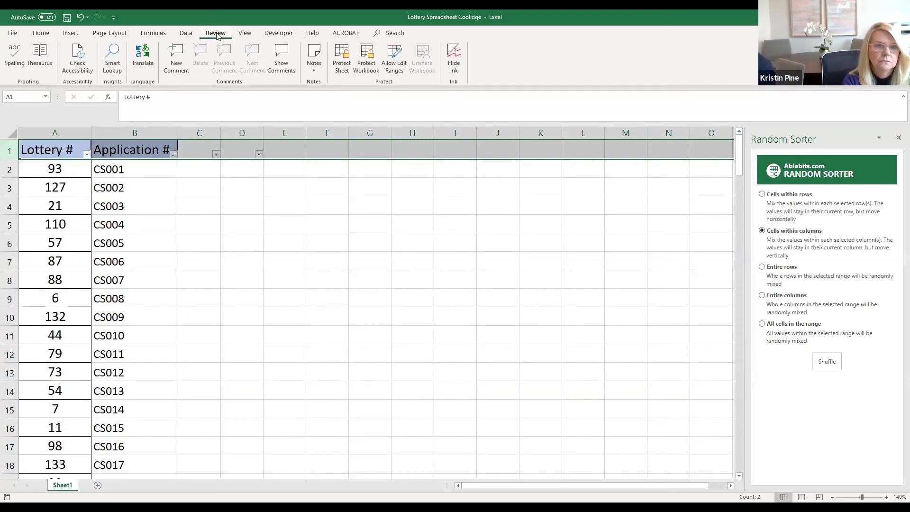
left_click(187, 34)
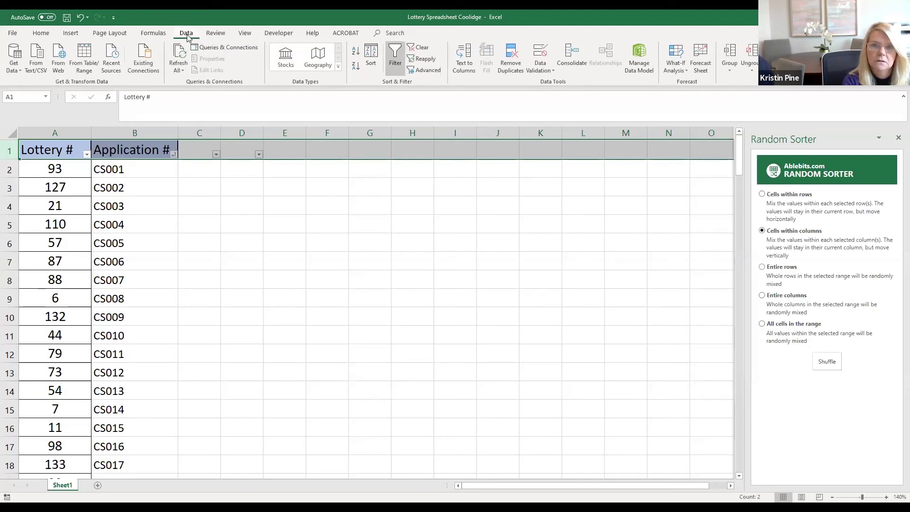
left_click(71, 34)
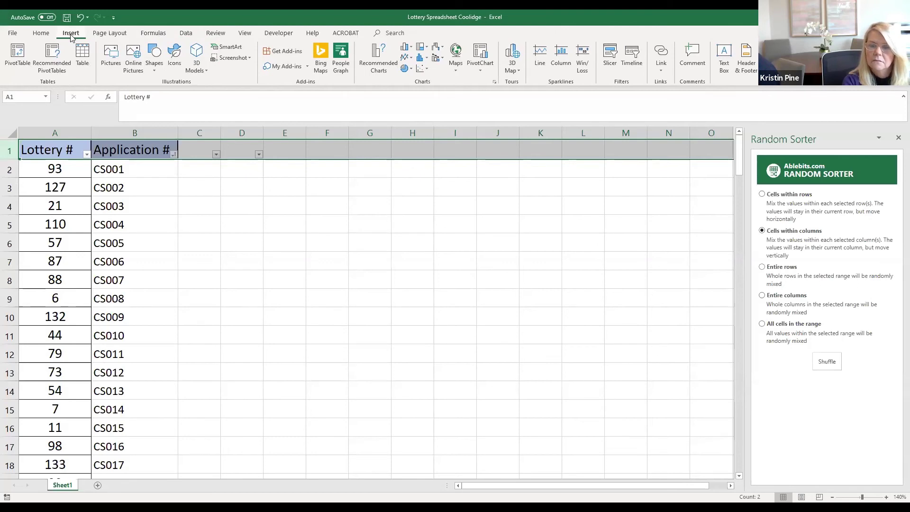
left_click(245, 33)
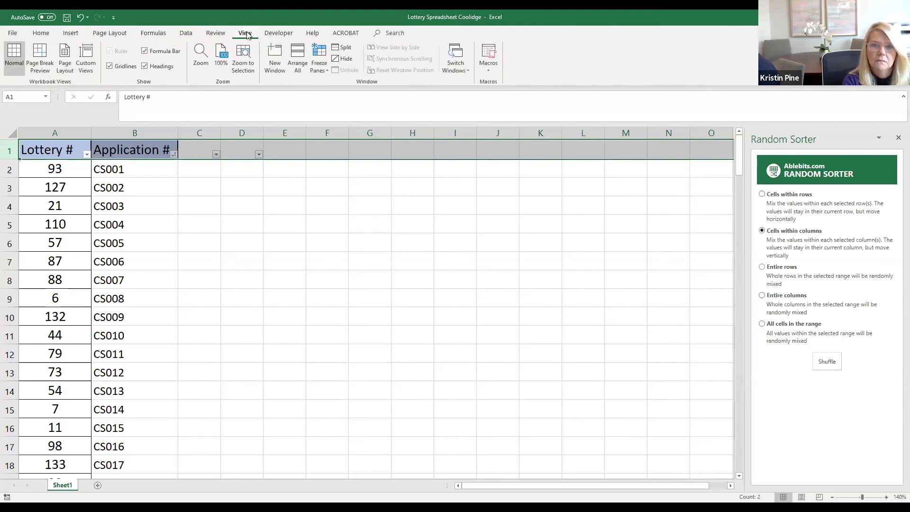
left_click(321, 54)
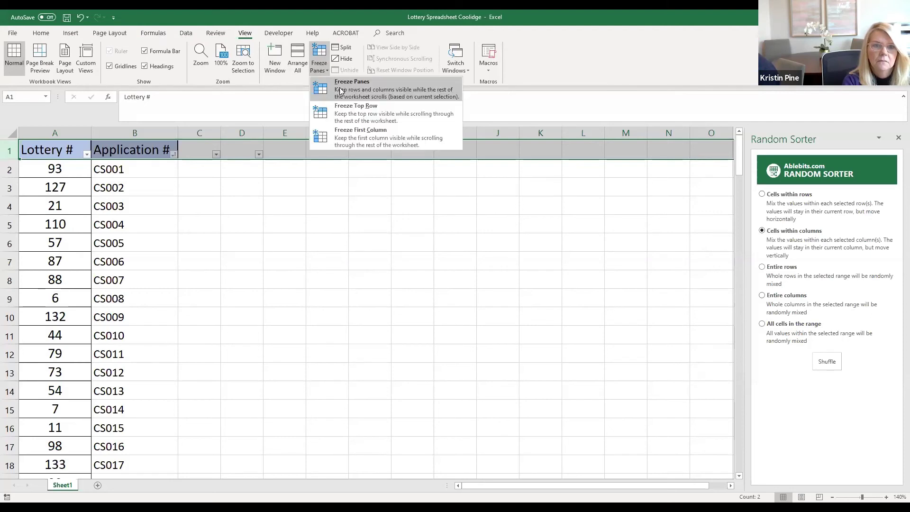
left_click(343, 115)
Review the lottery number paired with each application number from row 2 down to about row 141, keeping the frozen headers in view
scroll(223, 232, "down", 2)
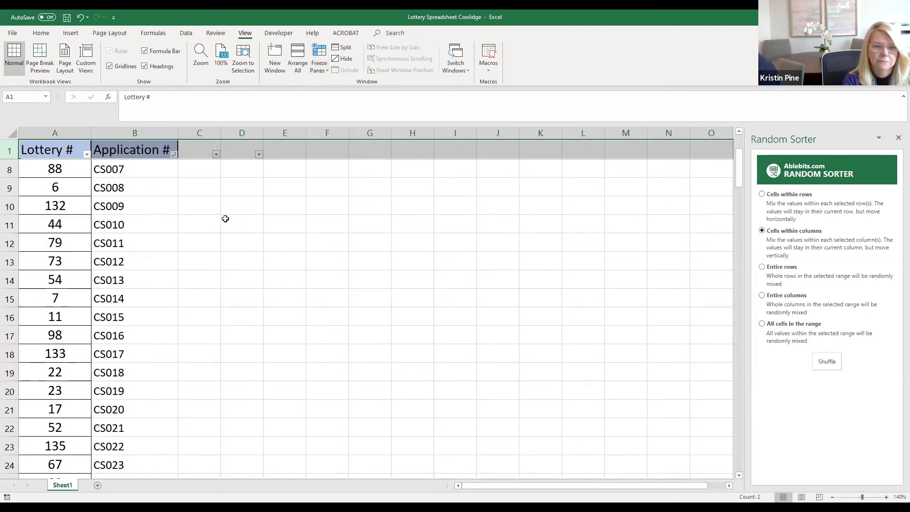
scroll(218, 232, "down", 6)
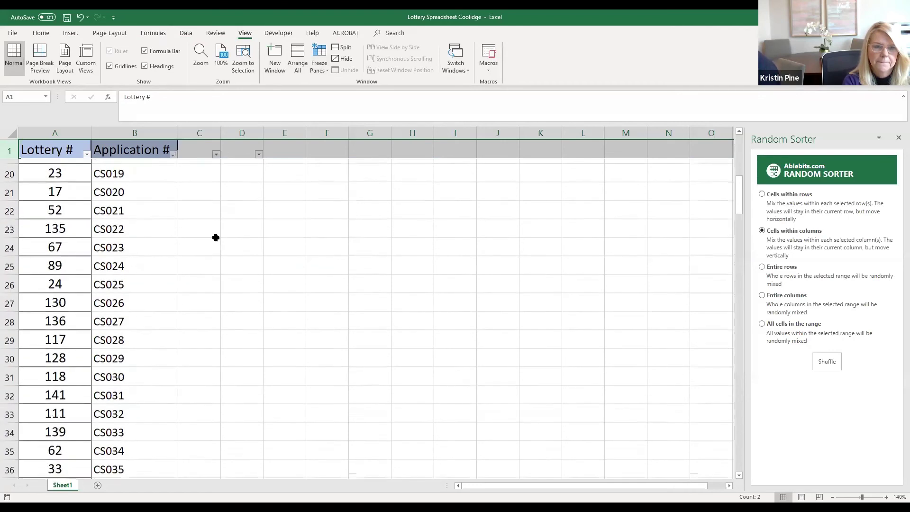
scroll(215, 239, "down", 4)
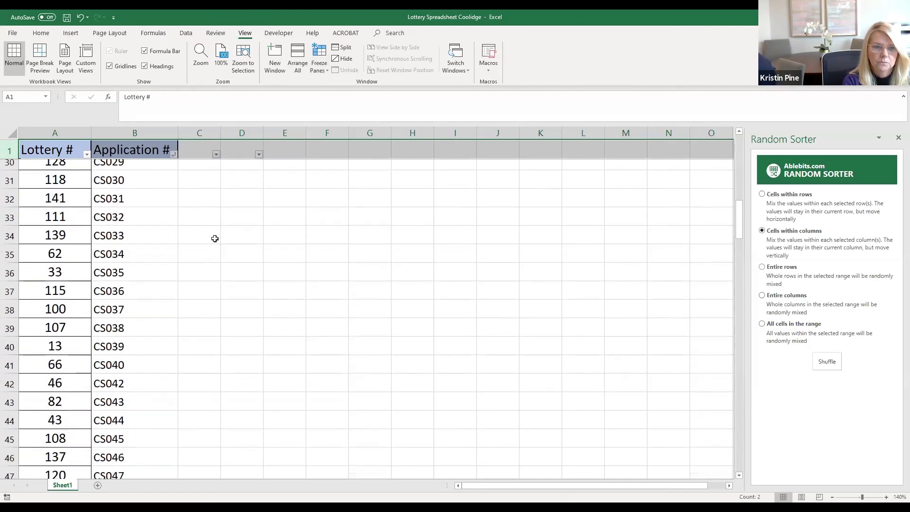
scroll(215, 238, "down", 4)
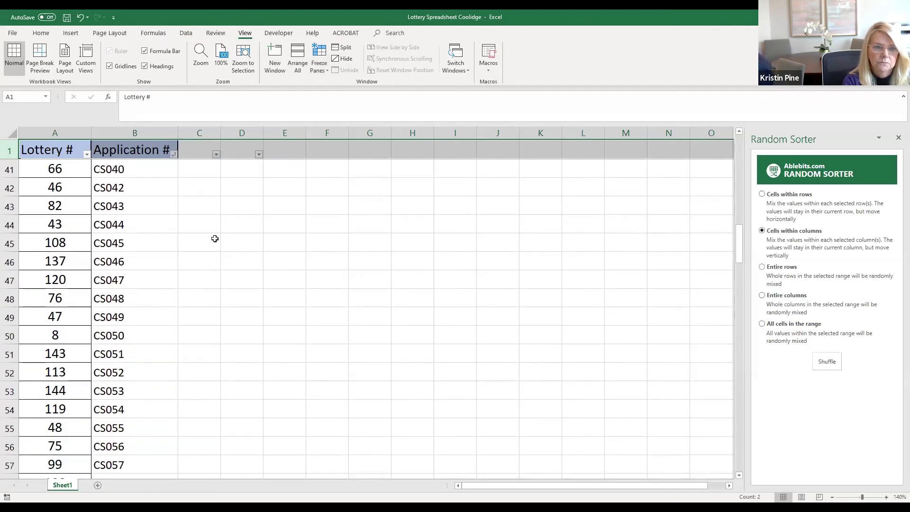
scroll(215, 238, "down", 2)
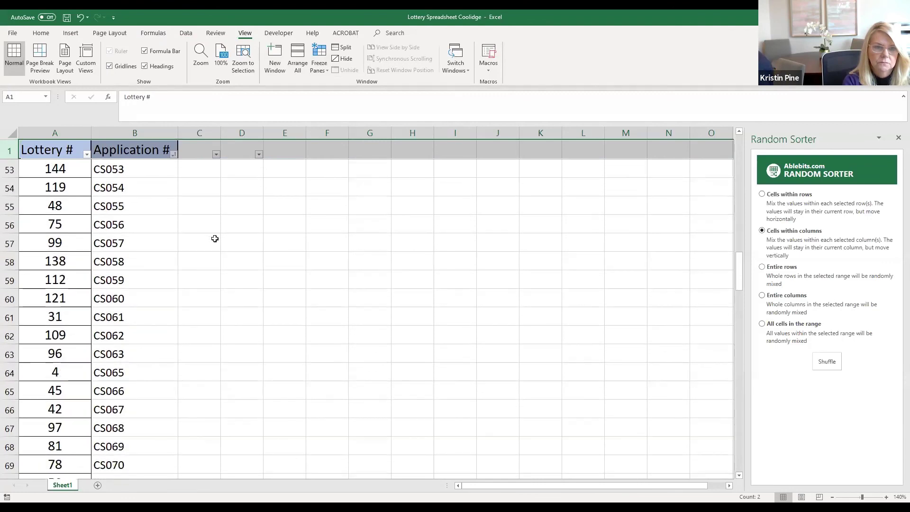
scroll(215, 239, "down", 2)
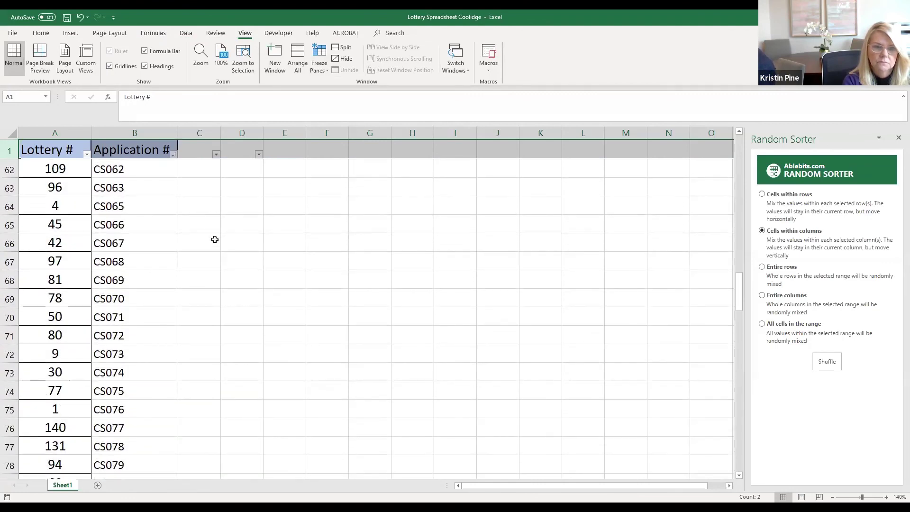
scroll(215, 239, "down", 3)
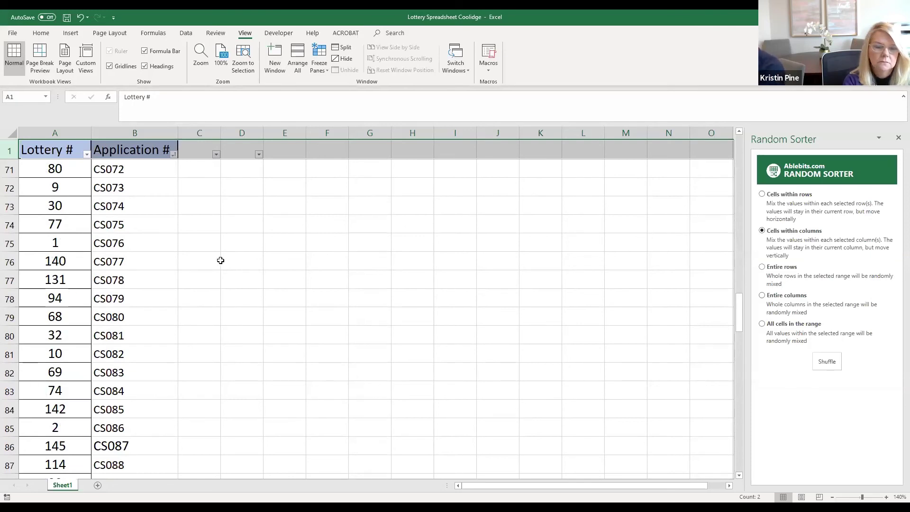
scroll(221, 260, "down", 1)
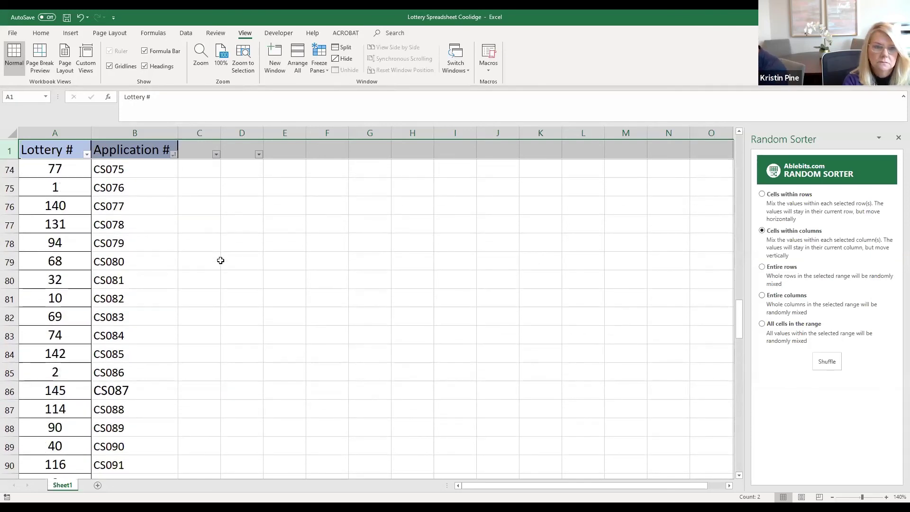
scroll(220, 260, "down", 1)
scroll(220, 260, "down", 1)
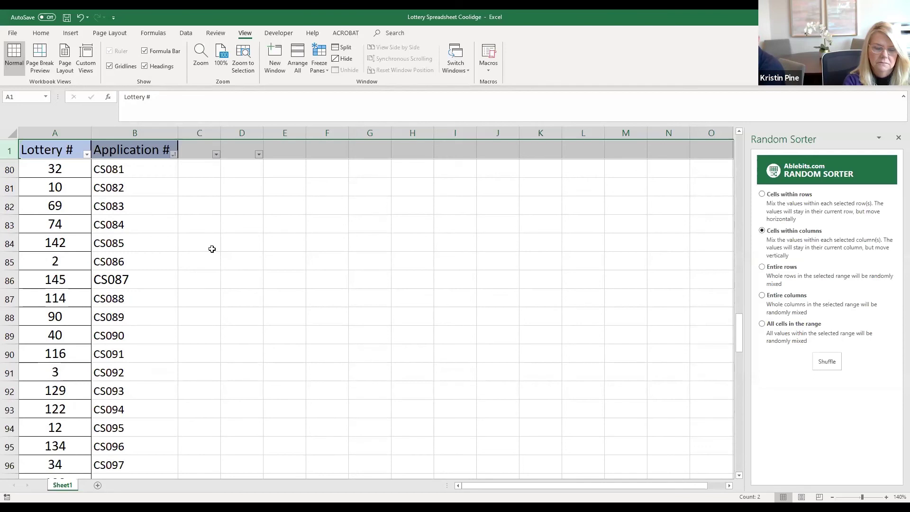
scroll(212, 249, "down", 1)
scroll(212, 249, "down", 1)
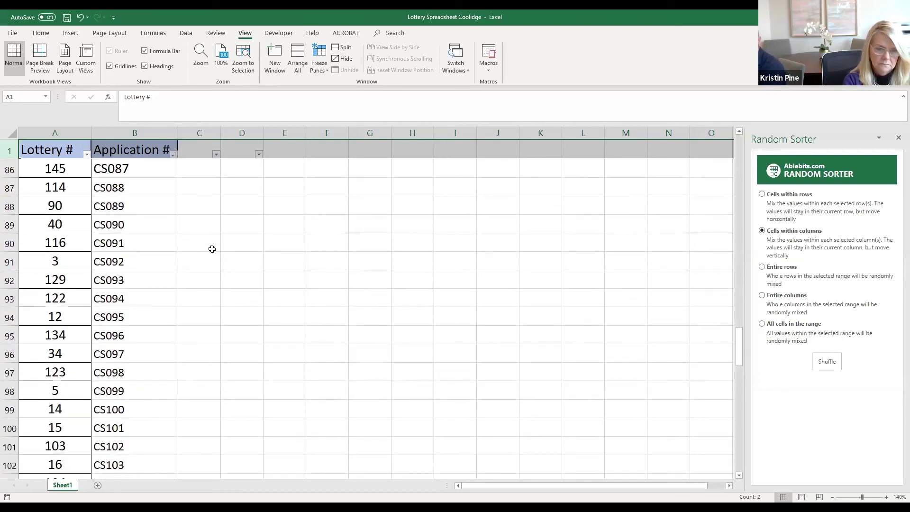
scroll(212, 249, "down", 1)
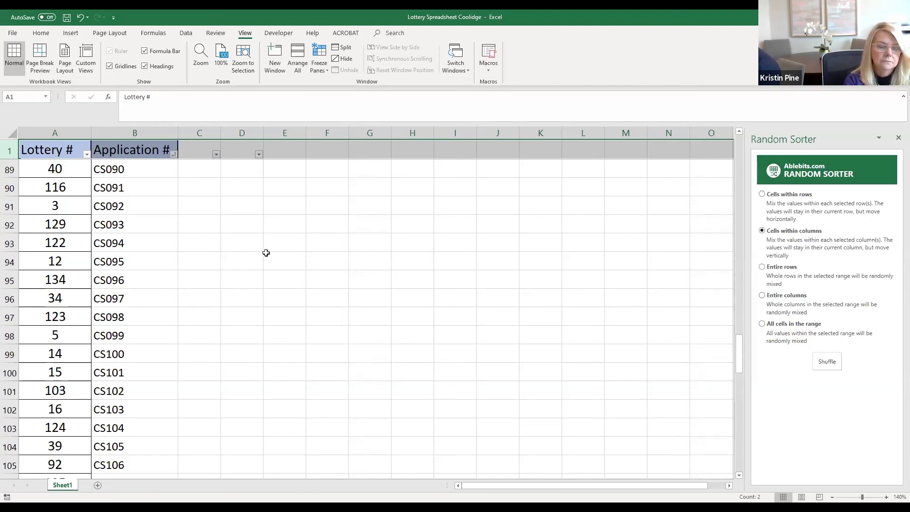
scroll(233, 248, "down", 2)
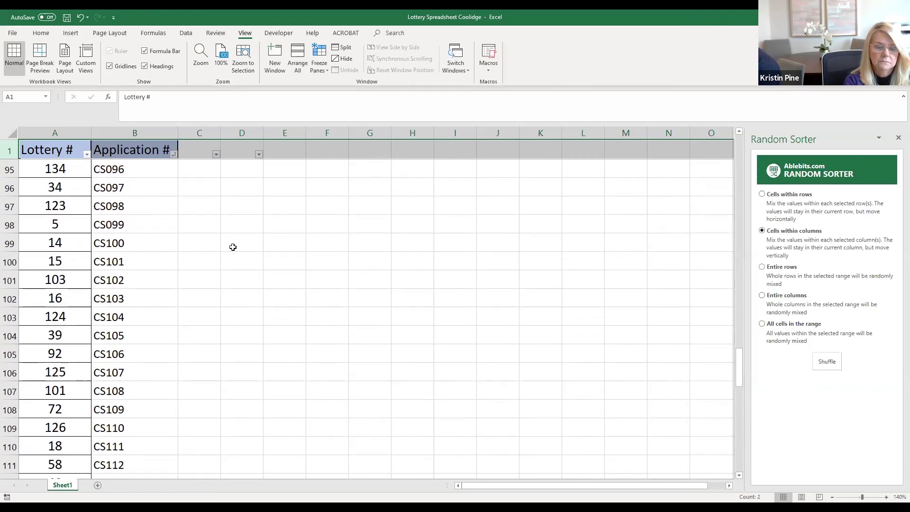
scroll(233, 247, "down", 3)
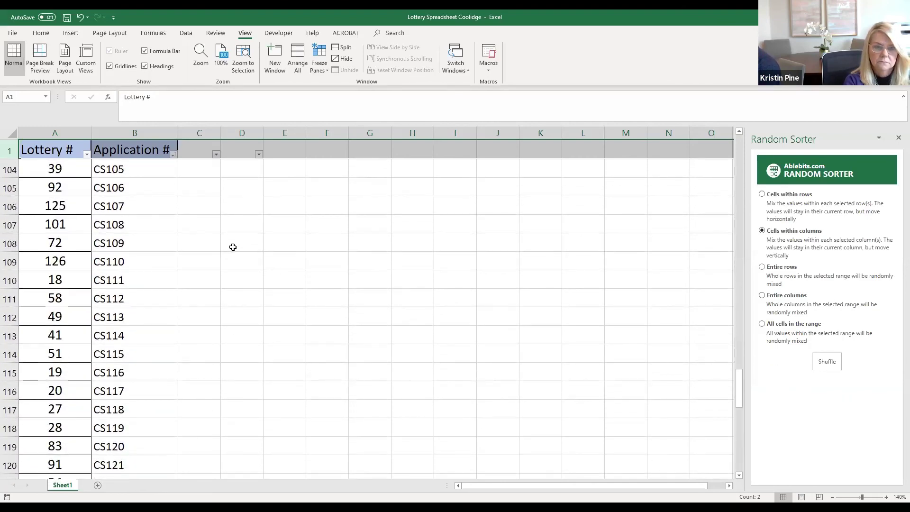
scroll(232, 247, "down", 3)
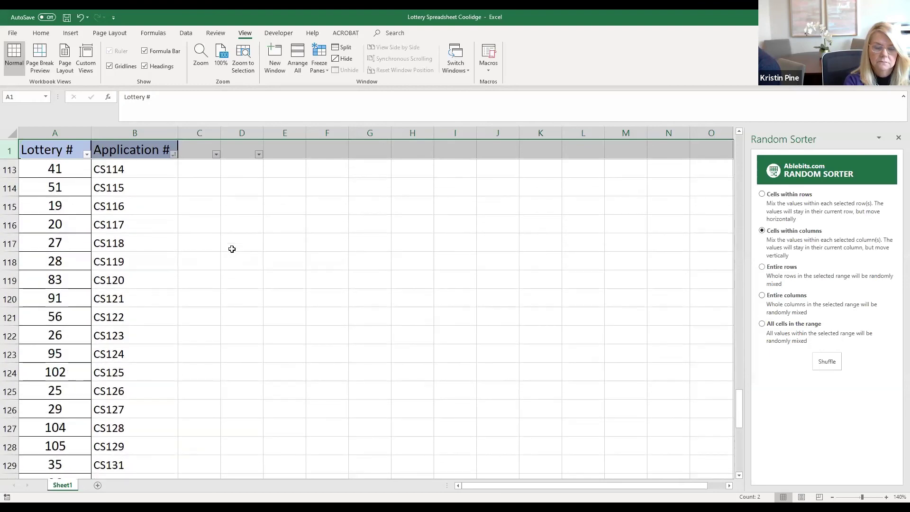
scroll(228, 251, "down", 3)
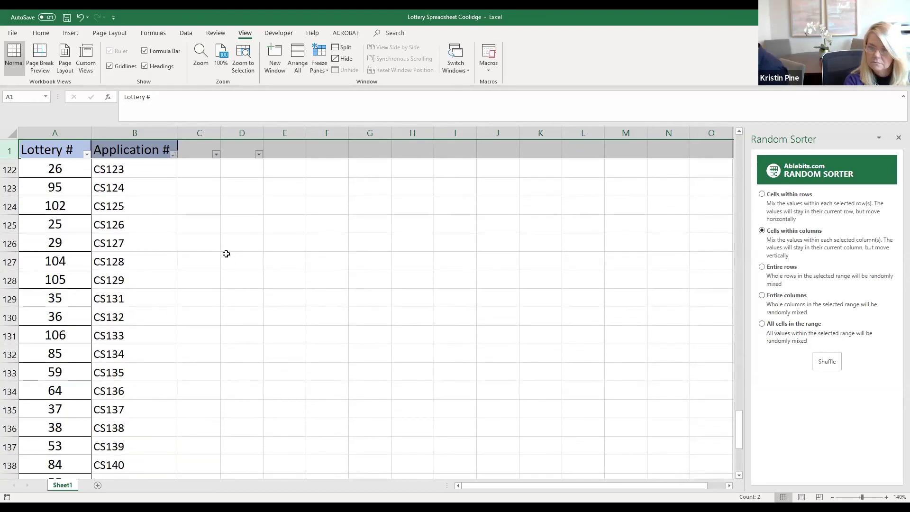
scroll(225, 254, "down", 1)
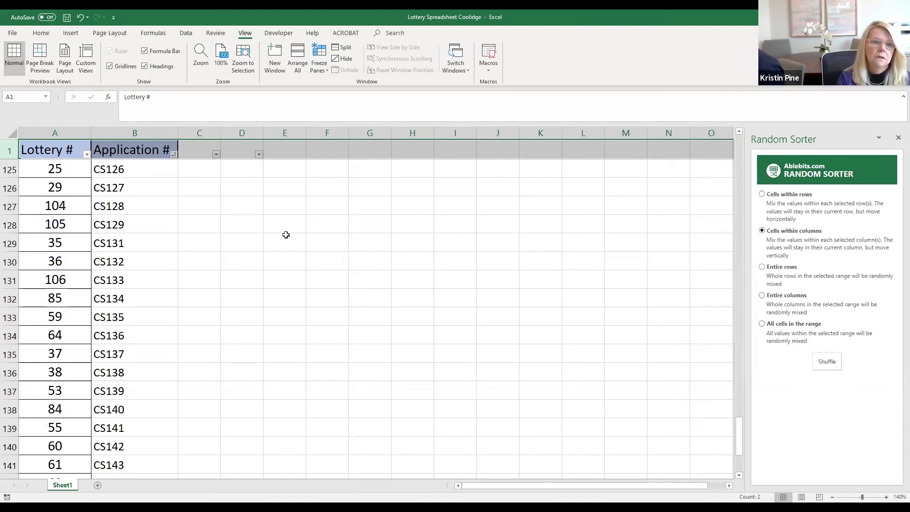
Return to about row 23 of the lottery list and recheck the lottery and application number pairs down to about row 75
scroll(181, 279, "up", 11)
scroll(182, 279, "up", 16)
scroll(181, 280, "up", 7)
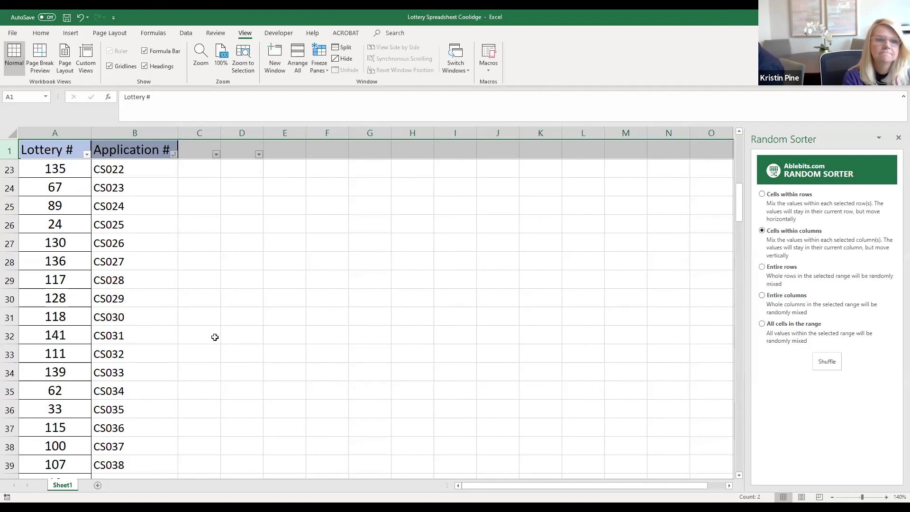
scroll(214, 337, "down", 1)
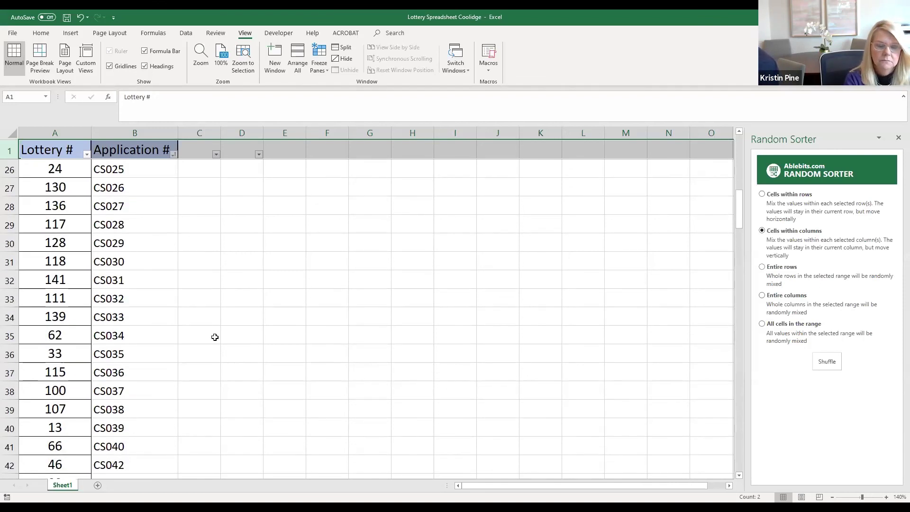
scroll(214, 337, "down", 1)
scroll(215, 337, "down", 2)
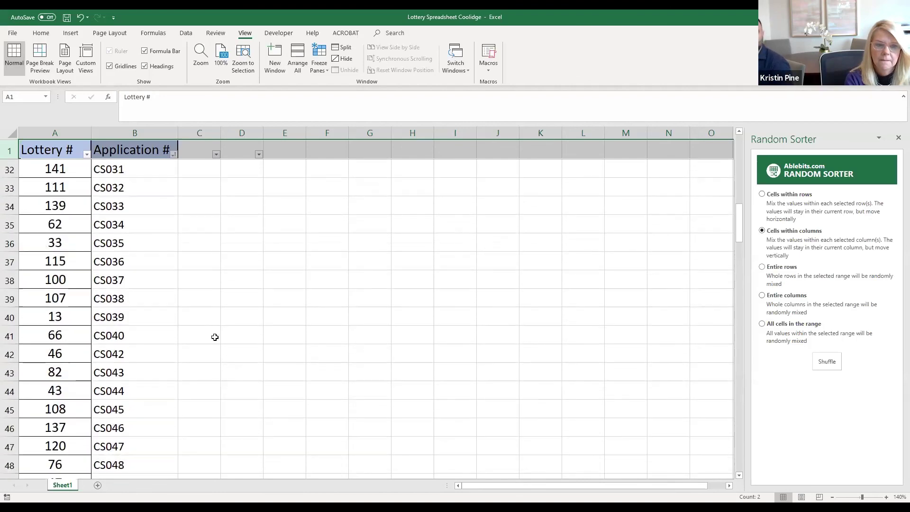
scroll(215, 337, "down", 1)
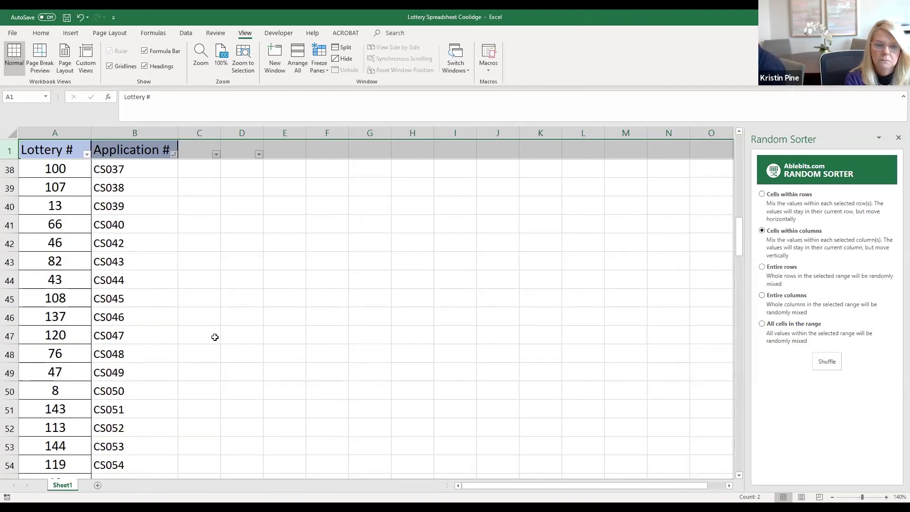
scroll(214, 337, "down", 2)
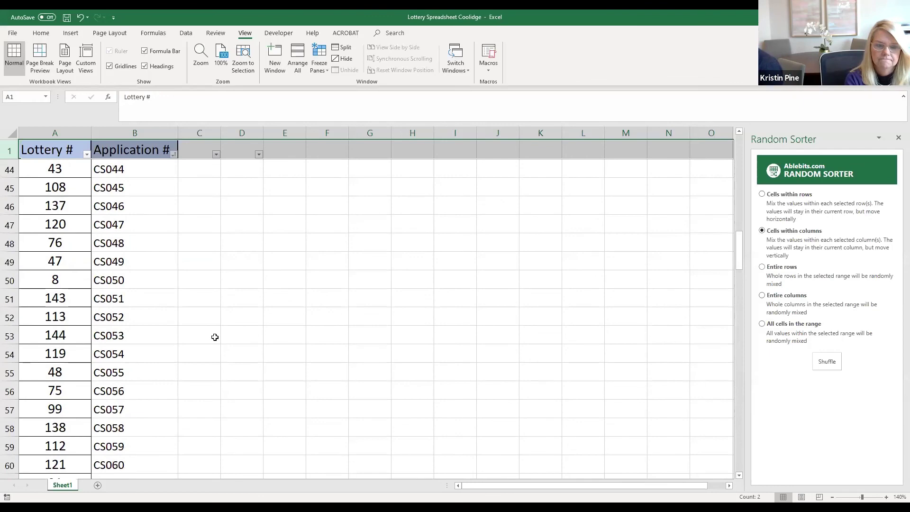
scroll(215, 337, "down", 1)
scroll(215, 337, "down", 3)
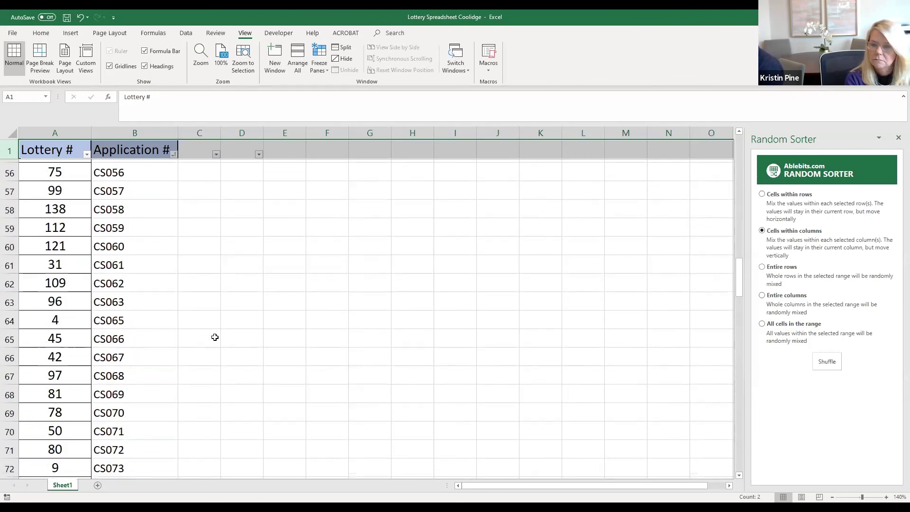
scroll(214, 338, "down", 1)
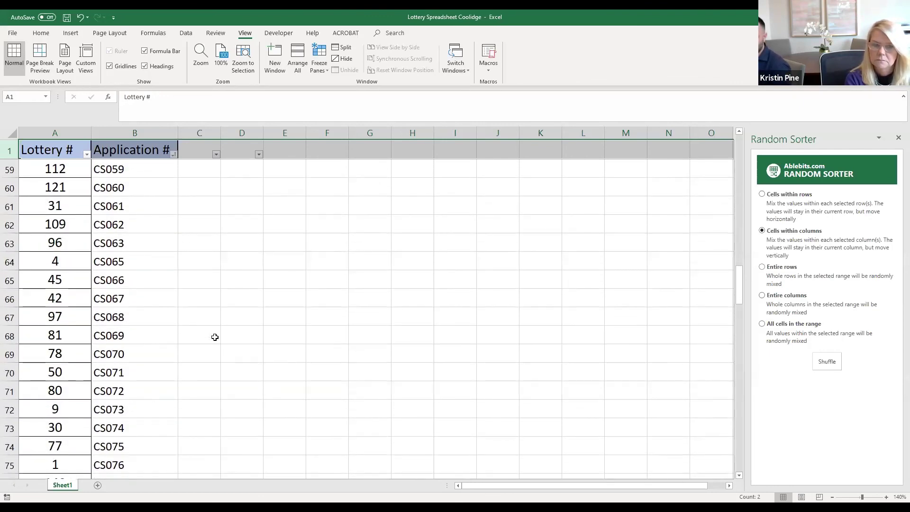